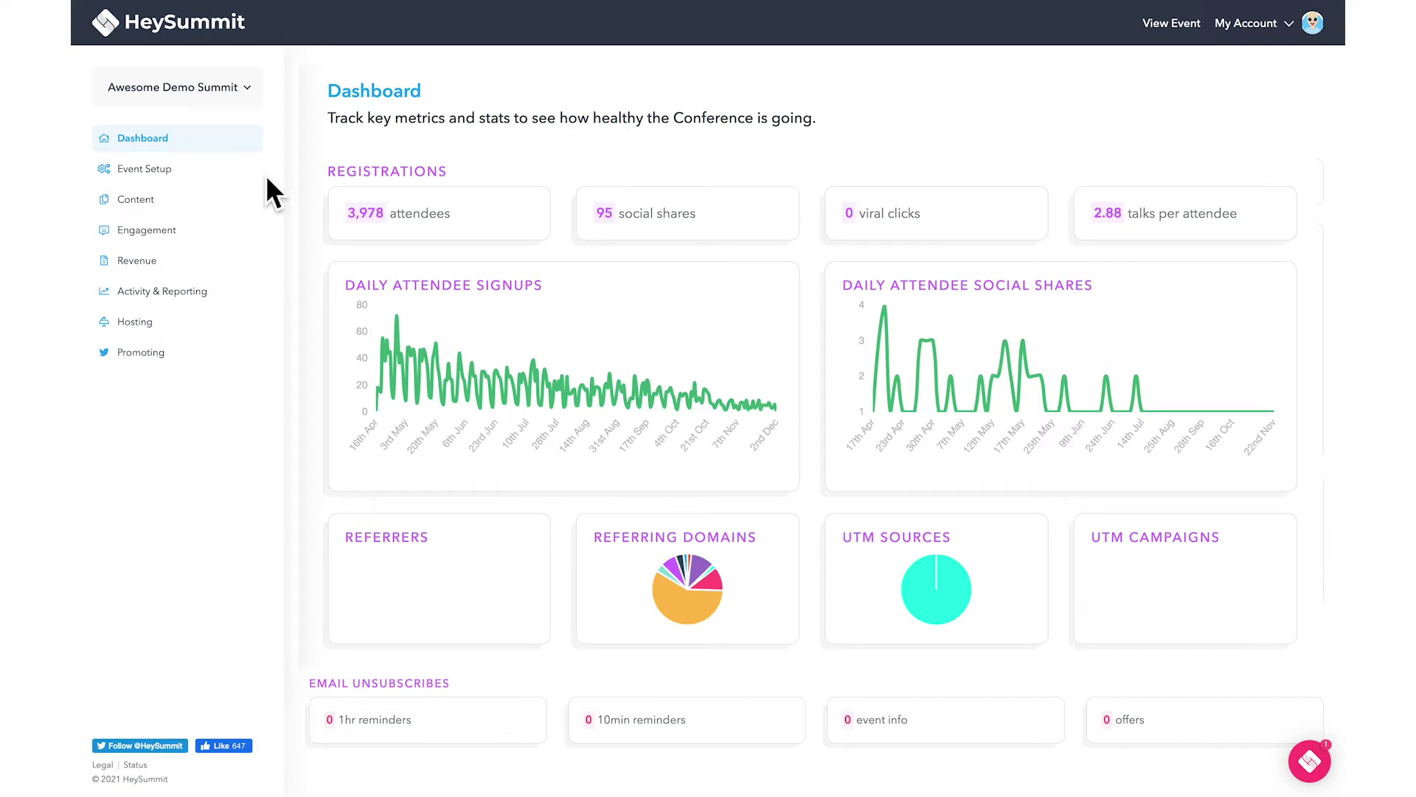
Open the Event Basics card from Event Setup > Settings for the Awesome Demo Summit.
left_click(250, 172)
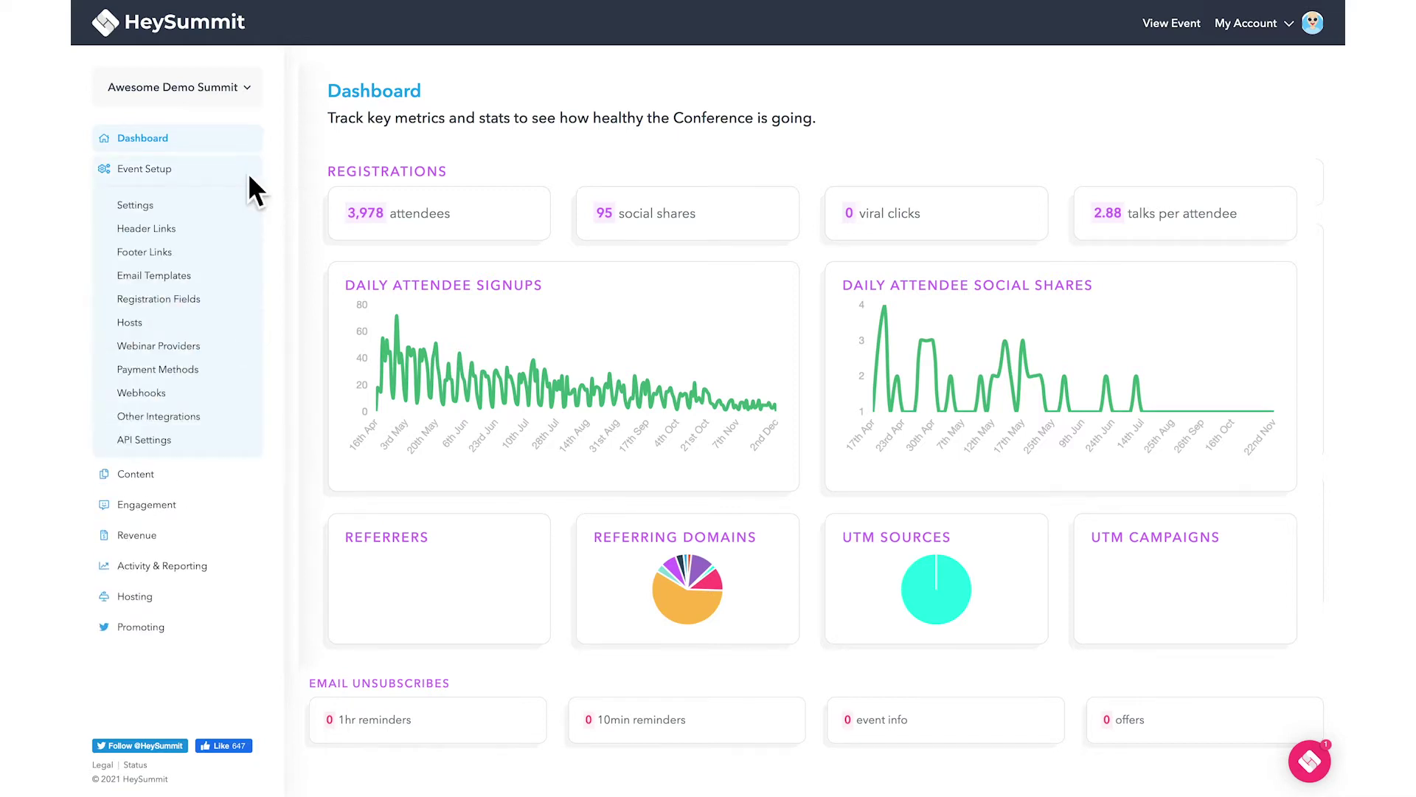
left_click(153, 206)
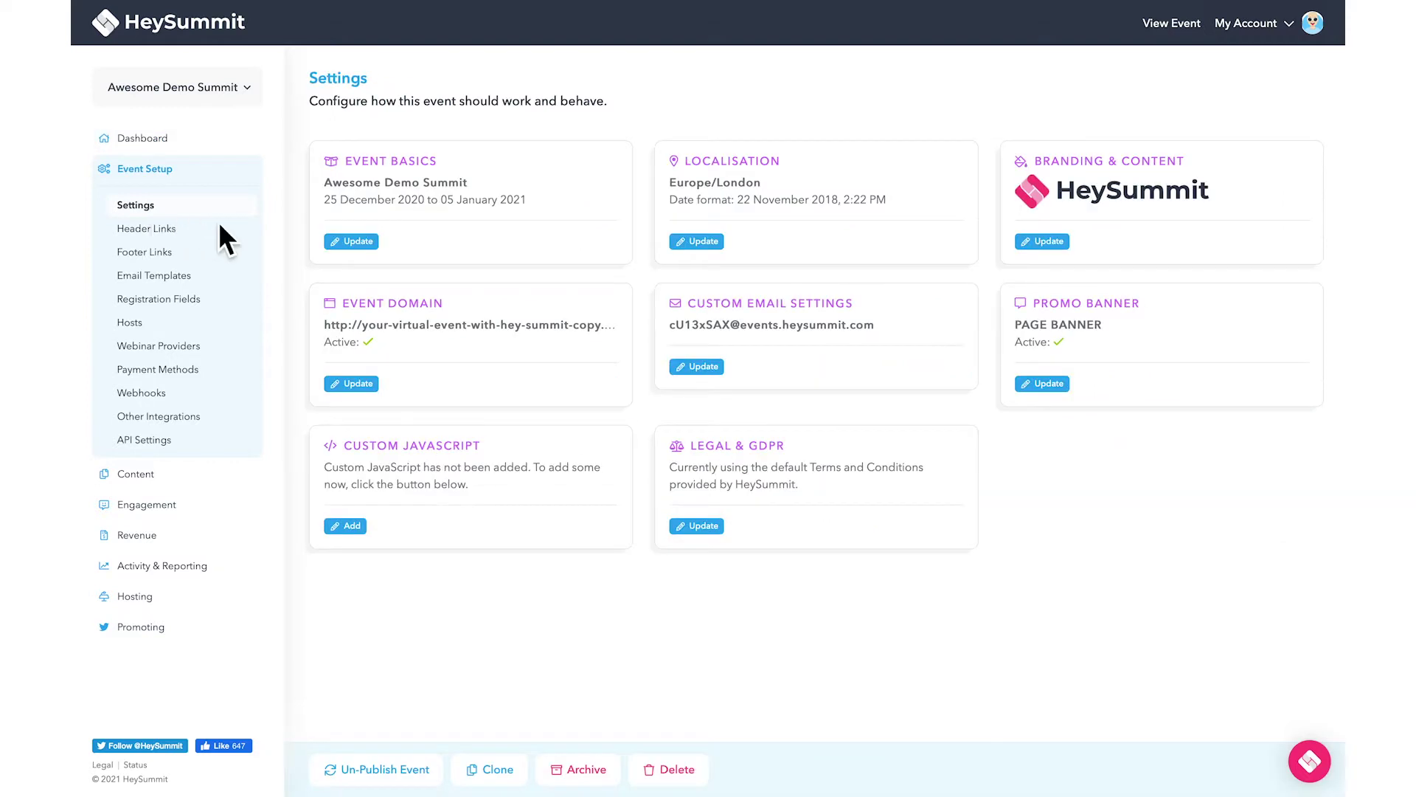
left_click(337, 246)
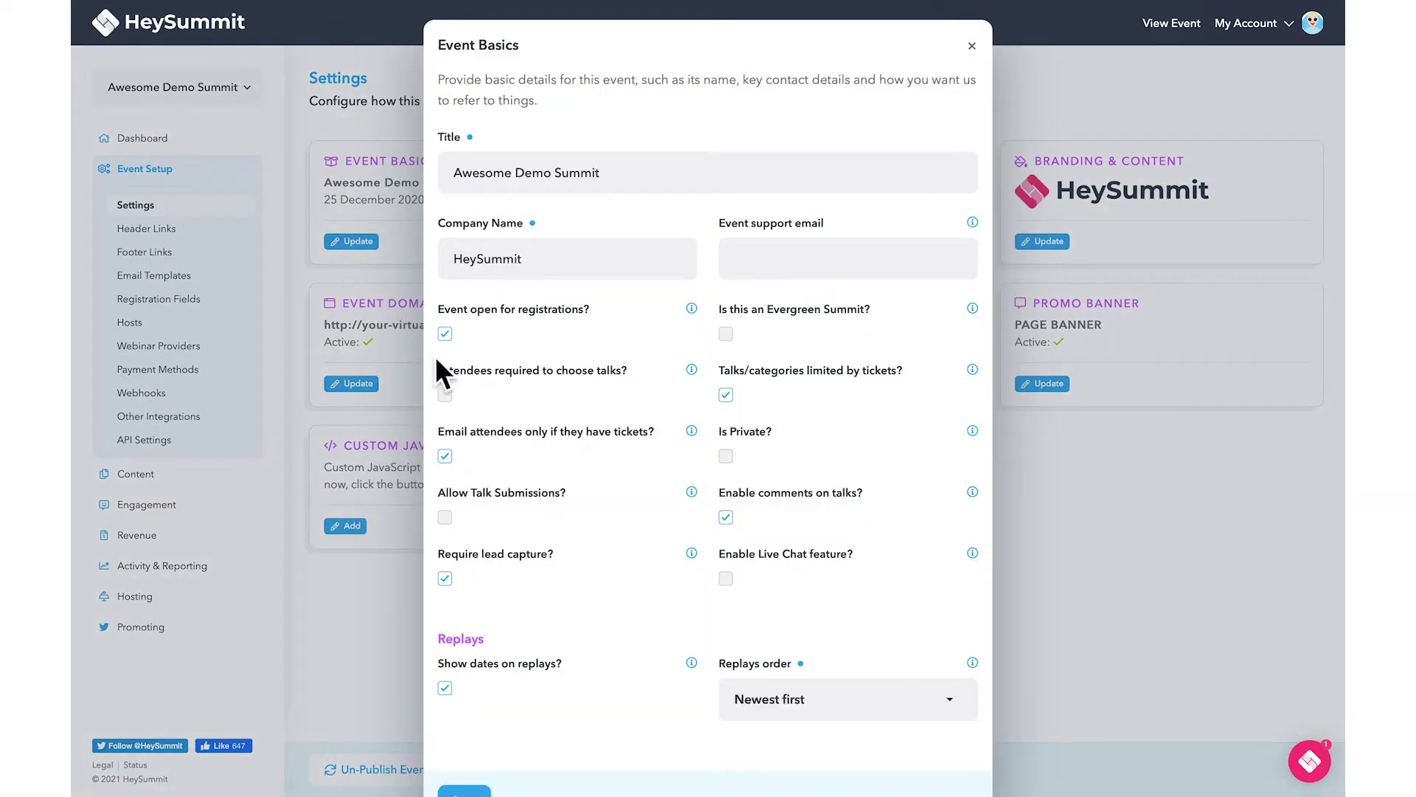
Tick 'Attendees required to choose talks?' and read the help notes beside the options.
left_click(445, 397)
mouse_move(695, 375)
mouse_move(693, 435)
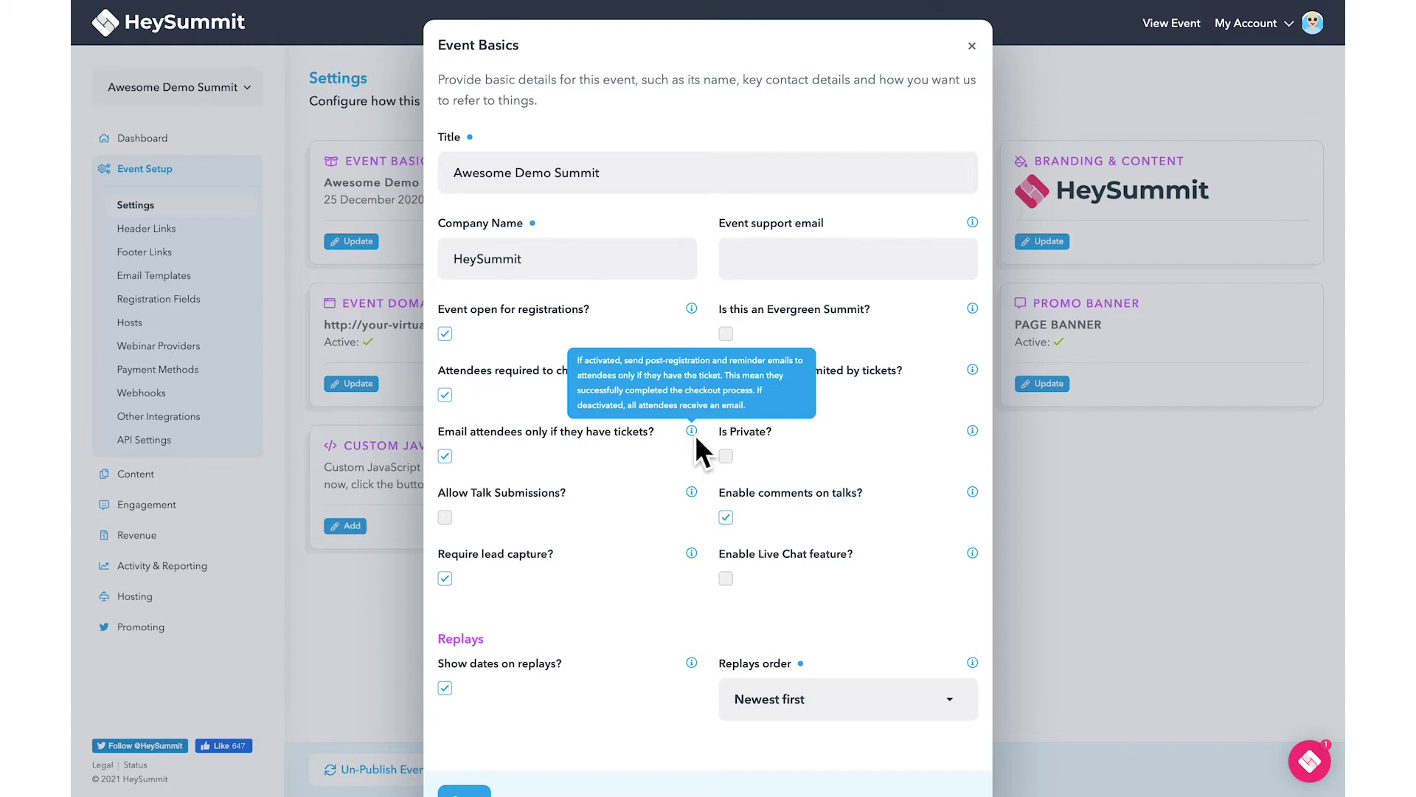
Enter the event support e-mail address, check the 'get in touch' link, and save Event Basics.
left_click(740, 273)
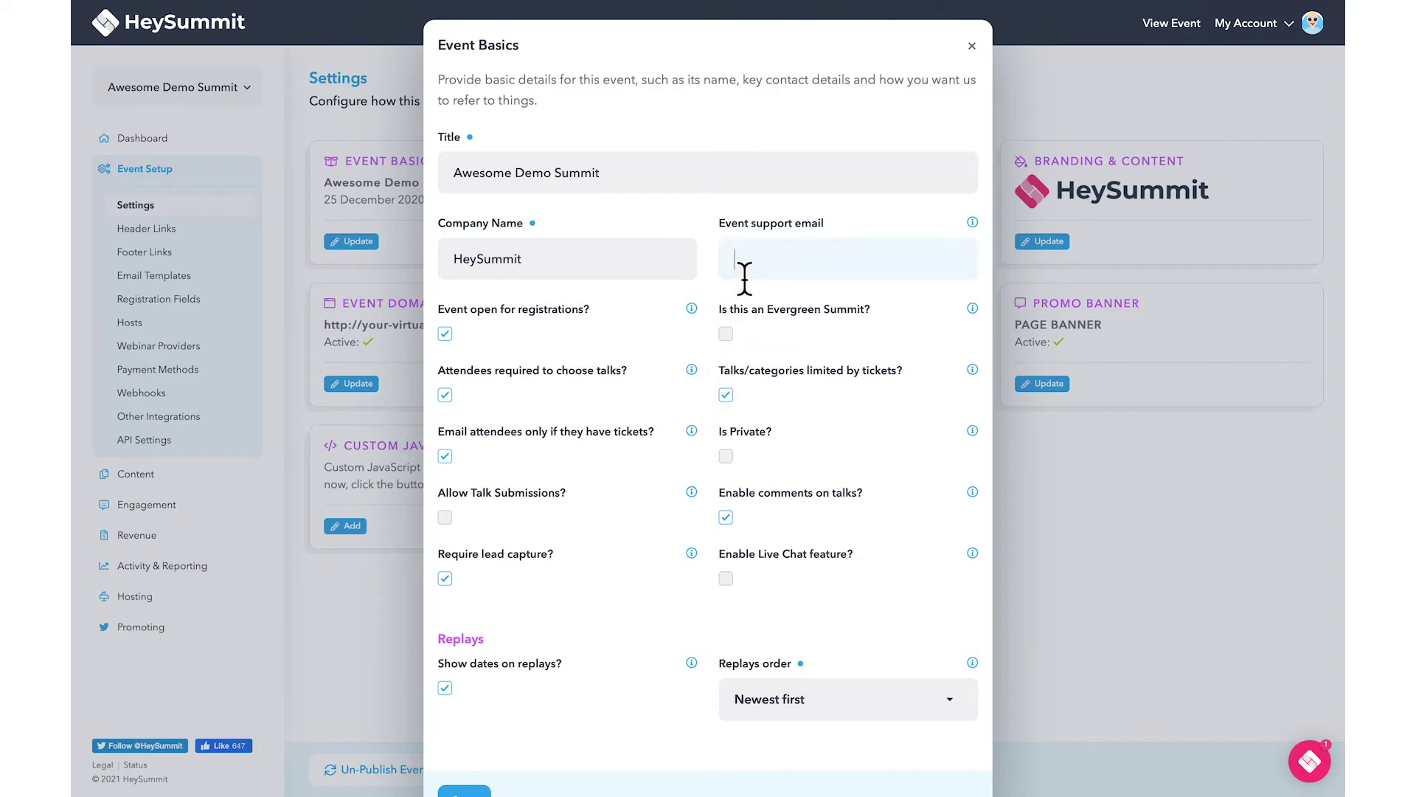
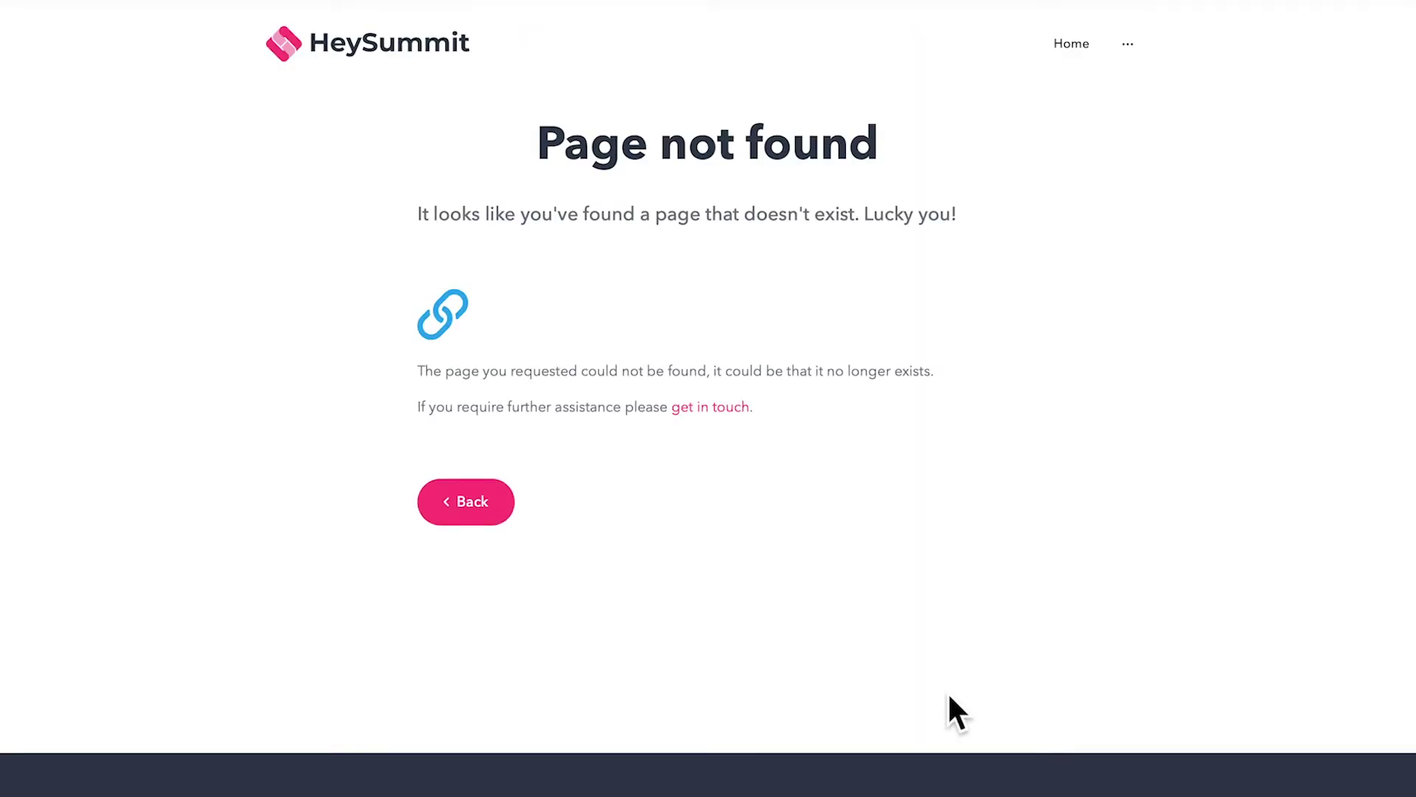
left_click(746, 413)
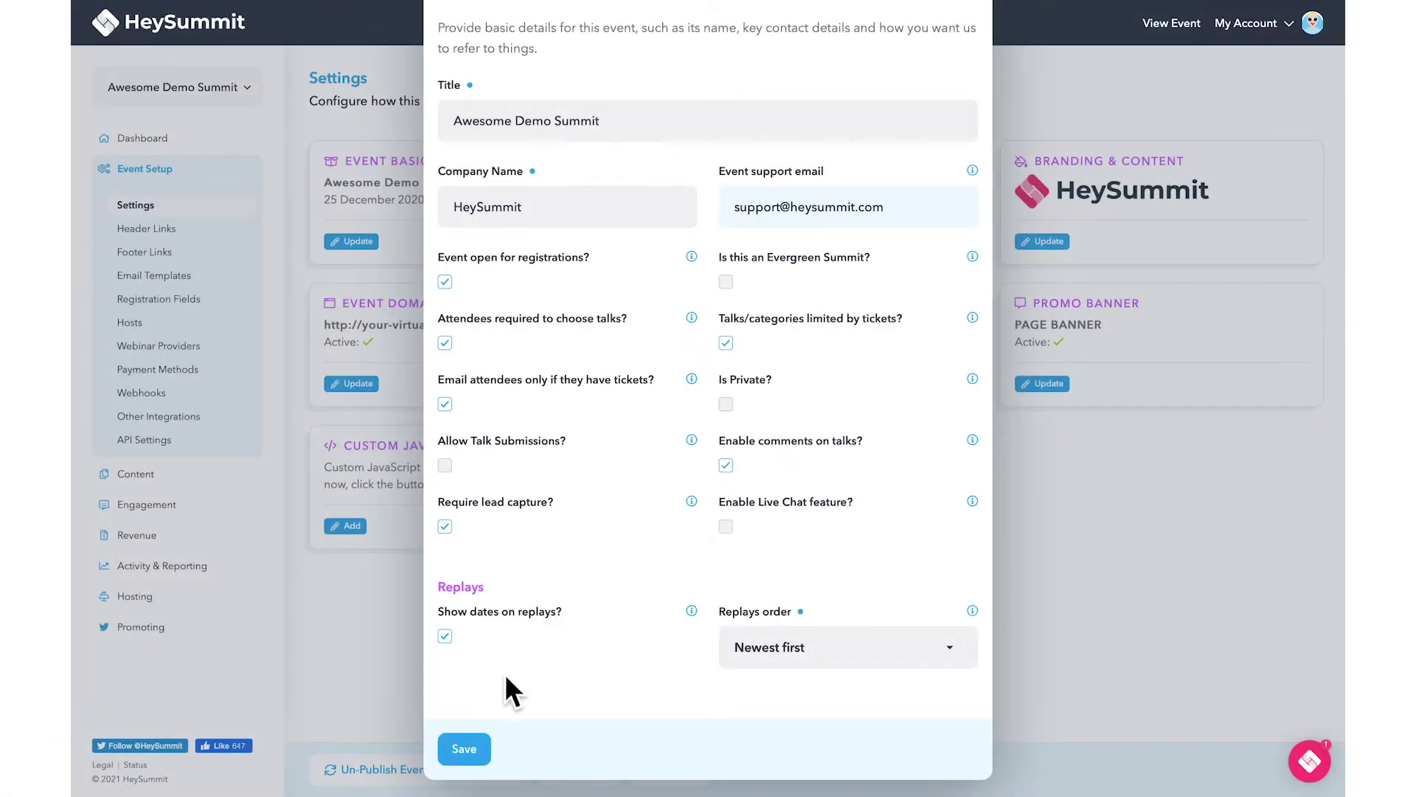
left_click(481, 740)
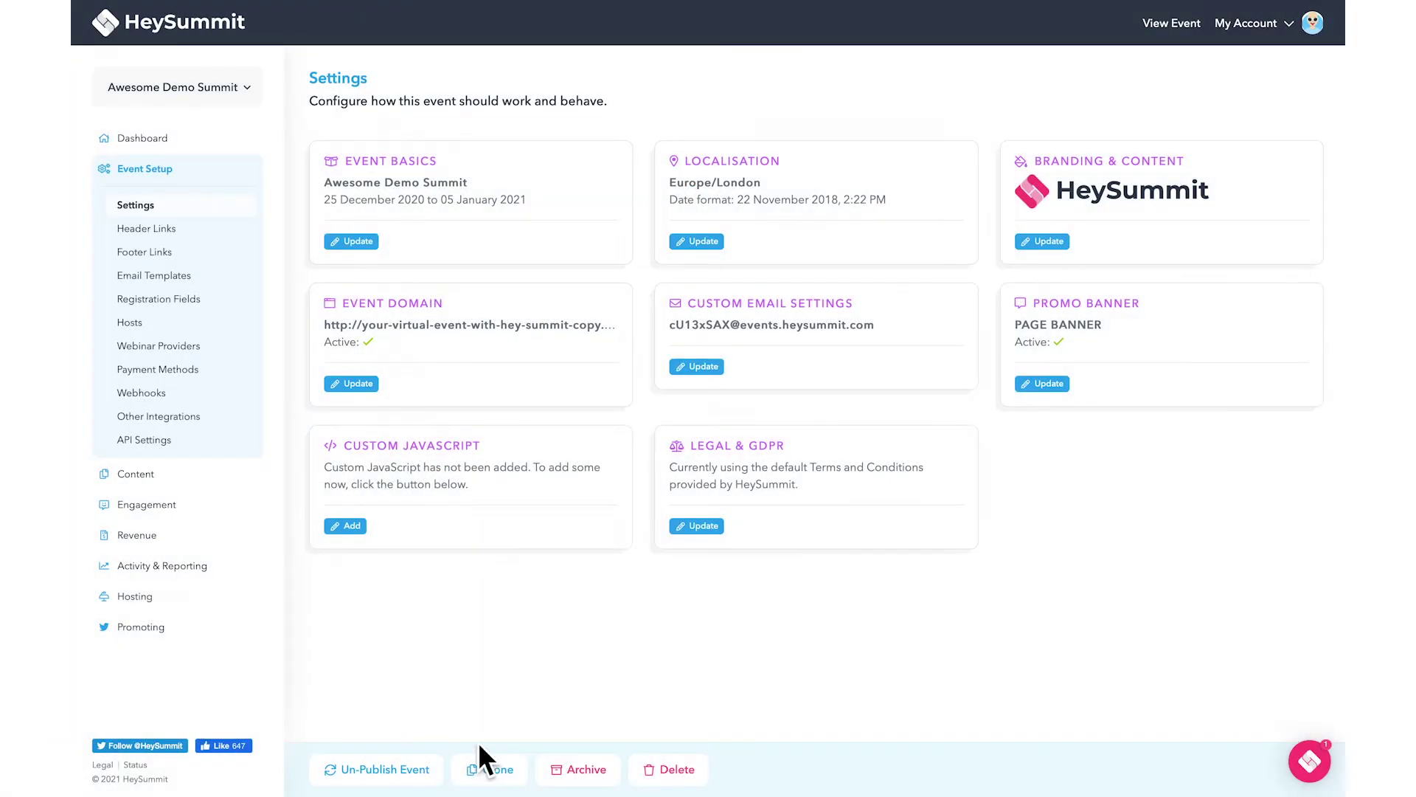
Save a custom sender e-mail address, then open Amazon's verification e-mail in Gmail.
left_click(706, 369)
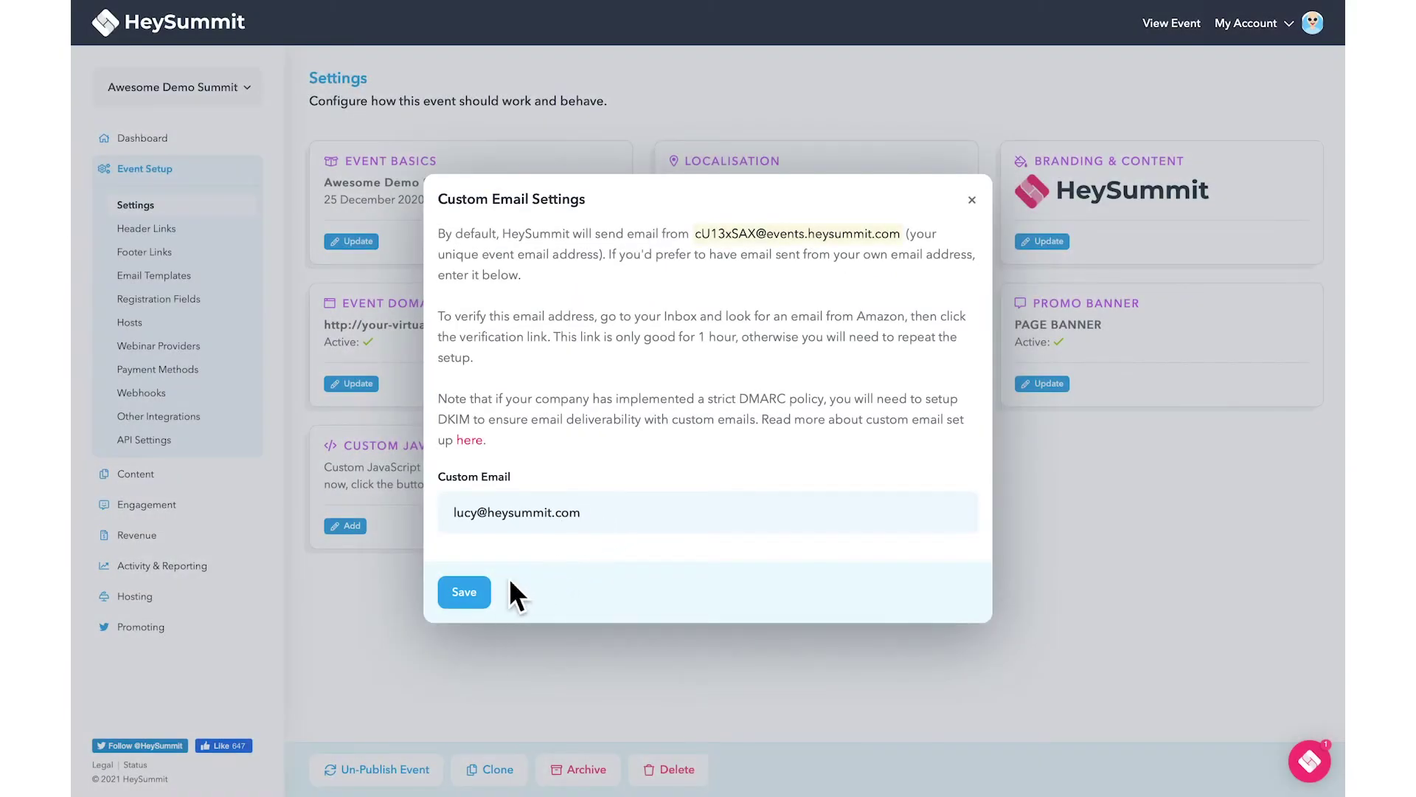
left_click(480, 595)
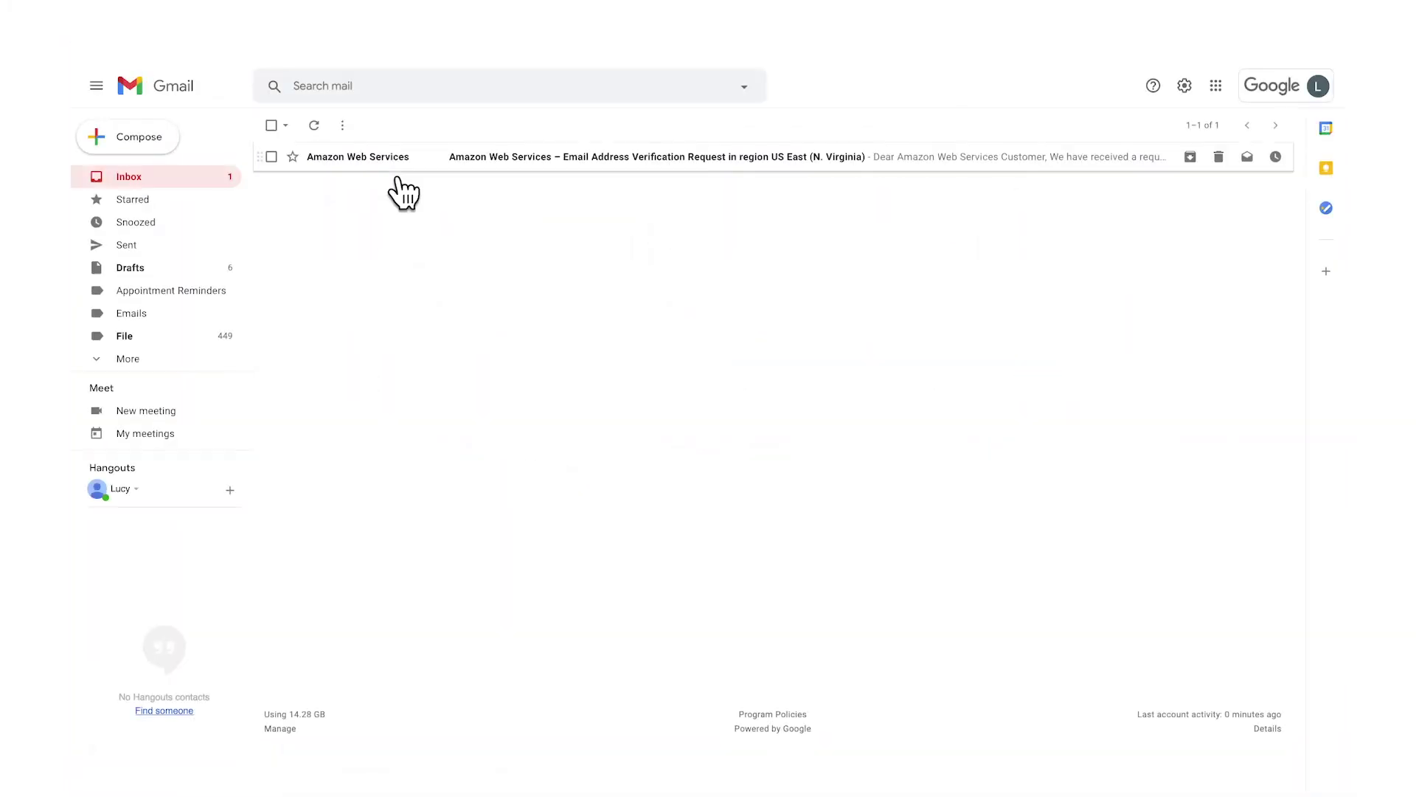
left_click(391, 159)
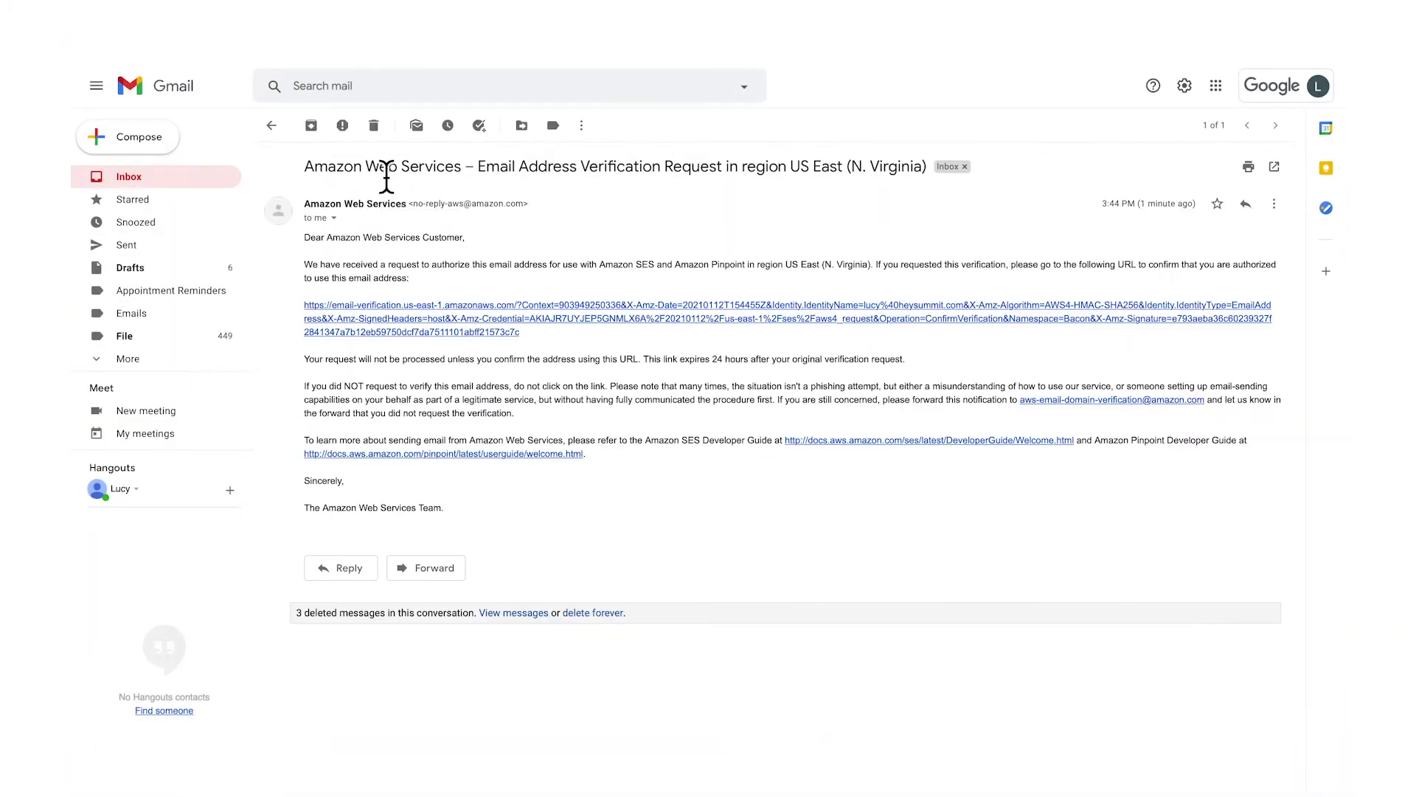
Follow the verification link in the Amazon e-mail to confirm the sender address.
left_click(451, 319)
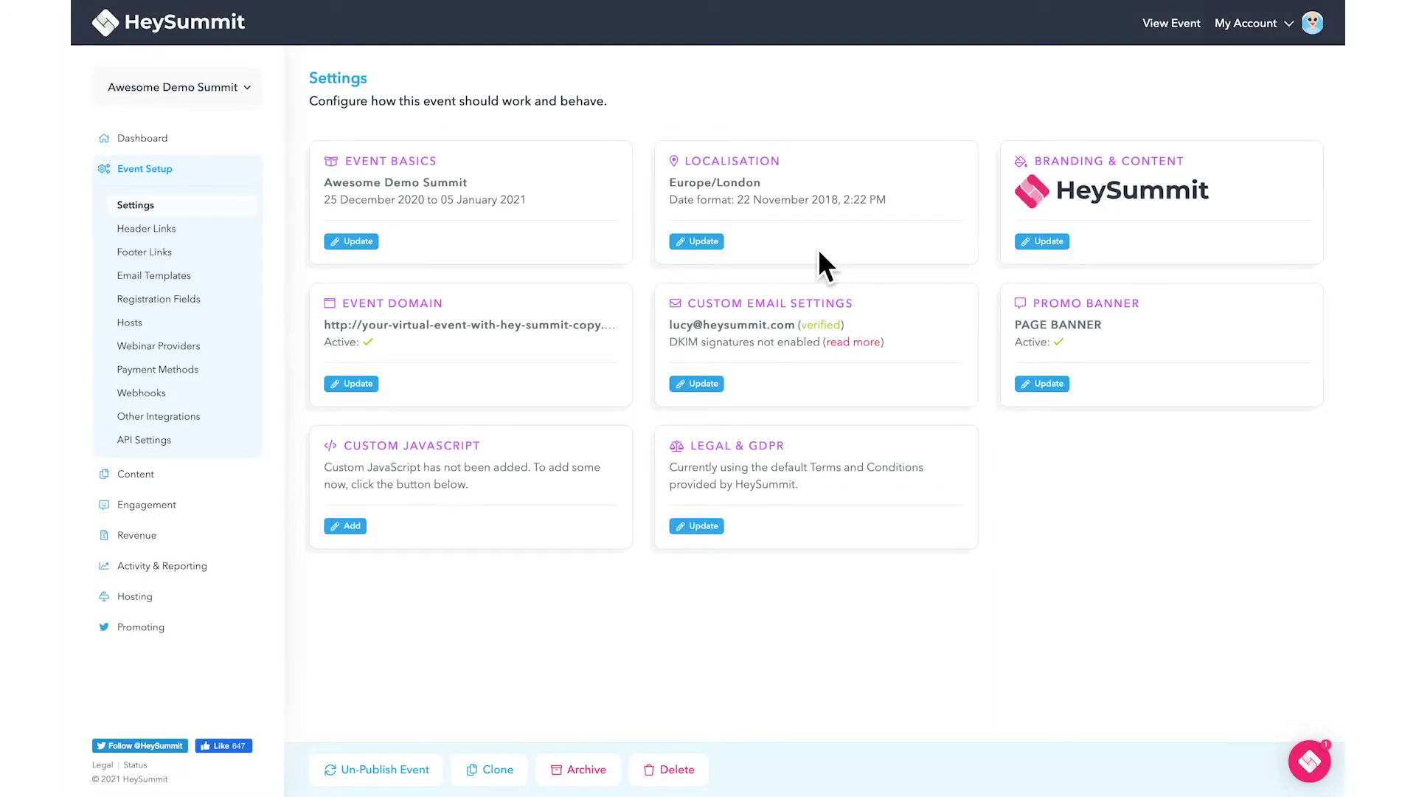
Copy the first DKIM CNAME record name and confirm the CNAME records are set.
left_click(878, 344)
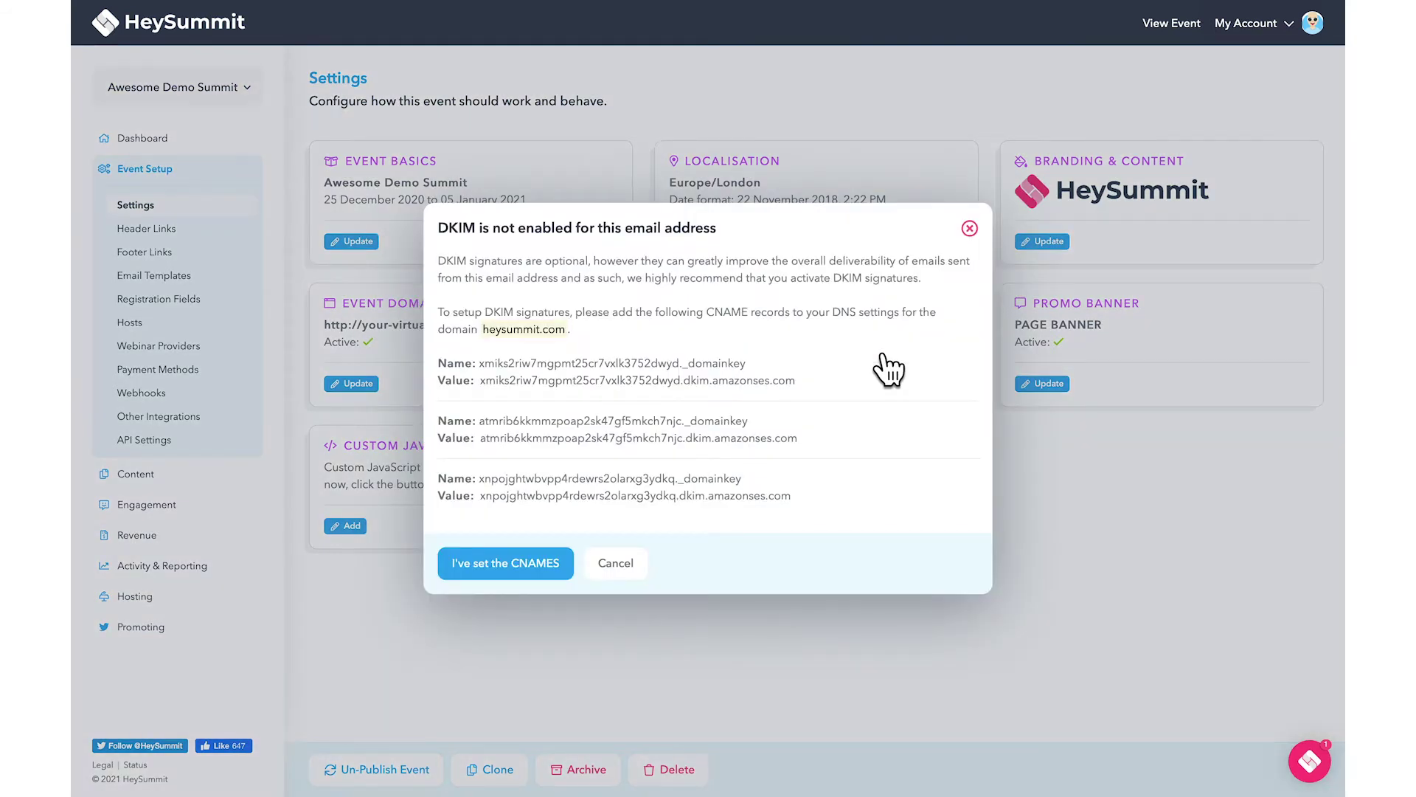
left_click_drag(753, 366, 487, 376)
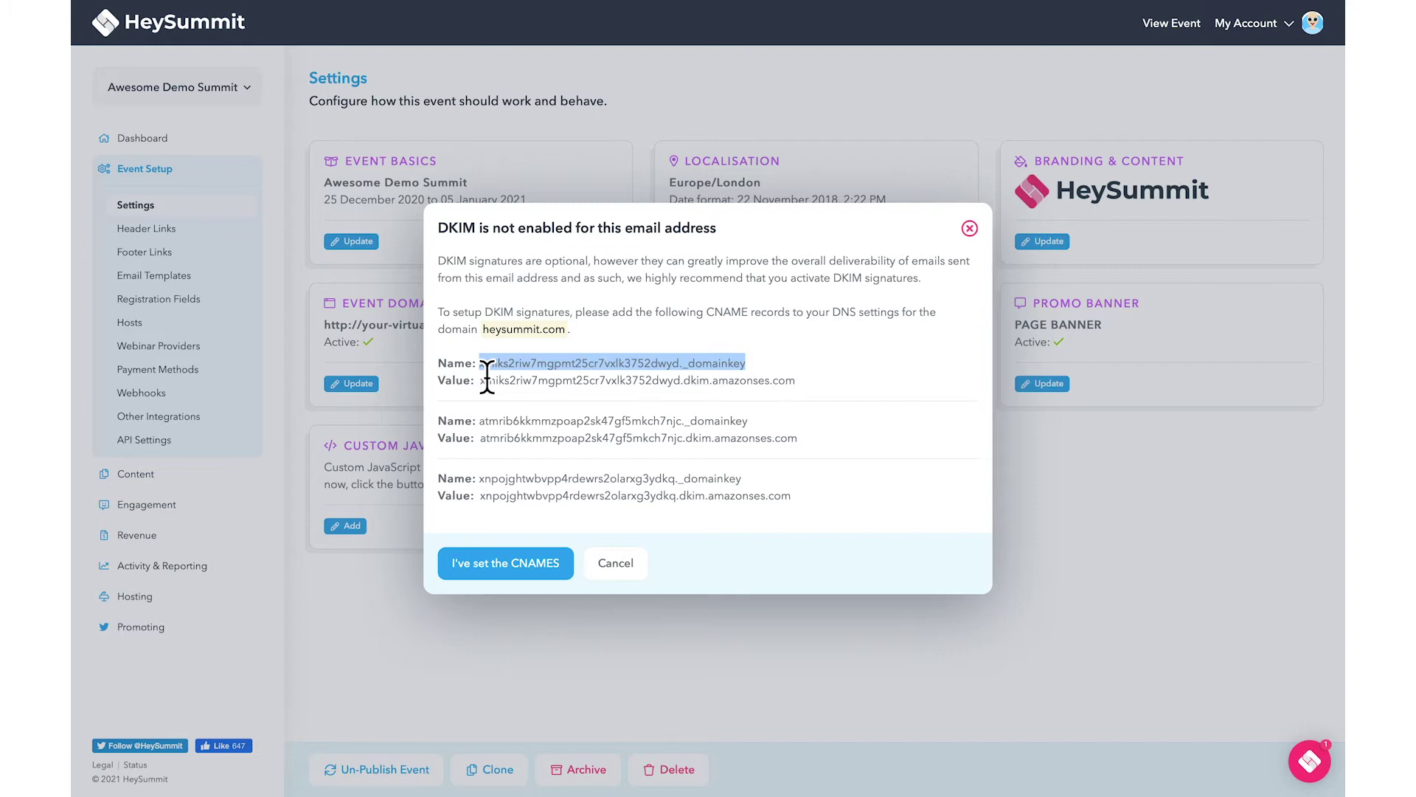
right_click(490, 365)
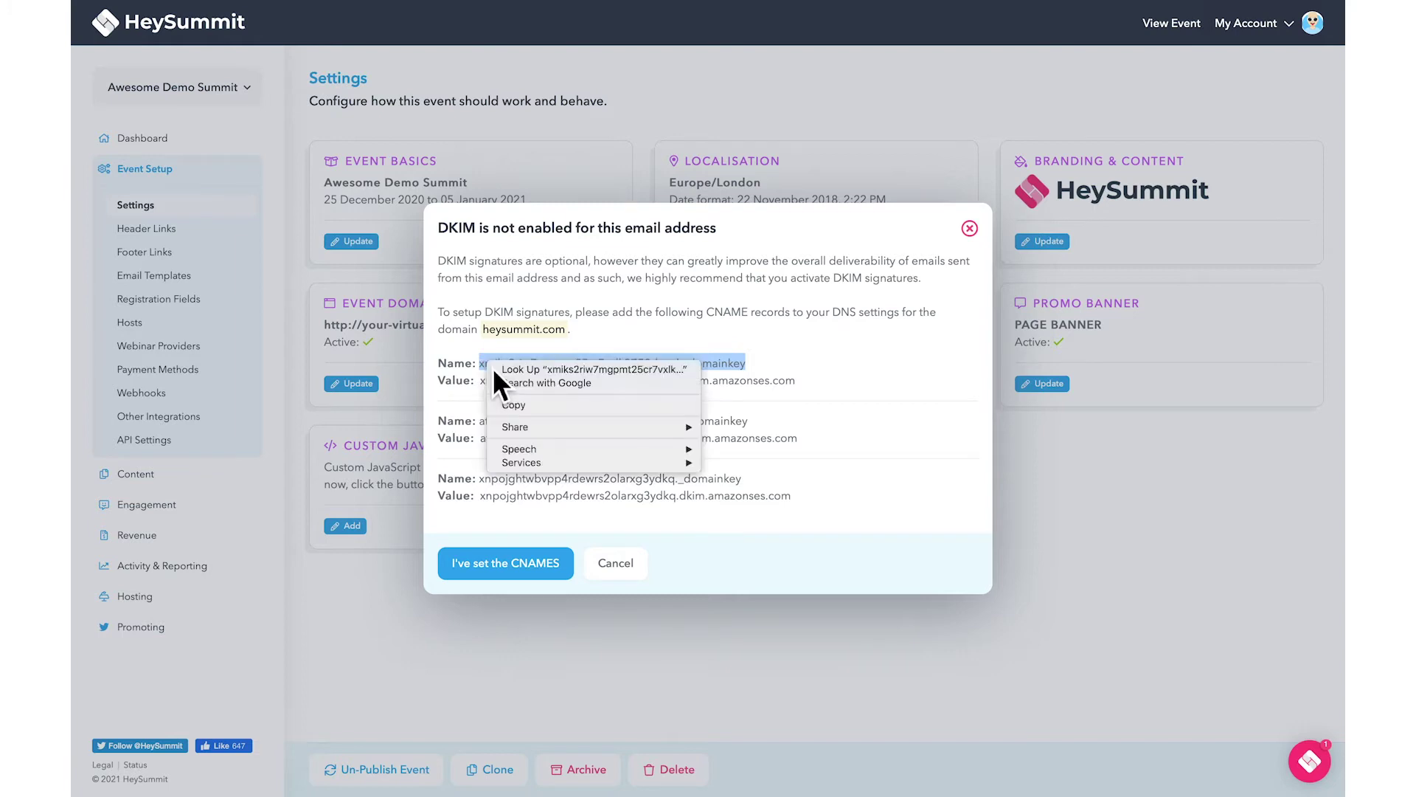
left_click(516, 410)
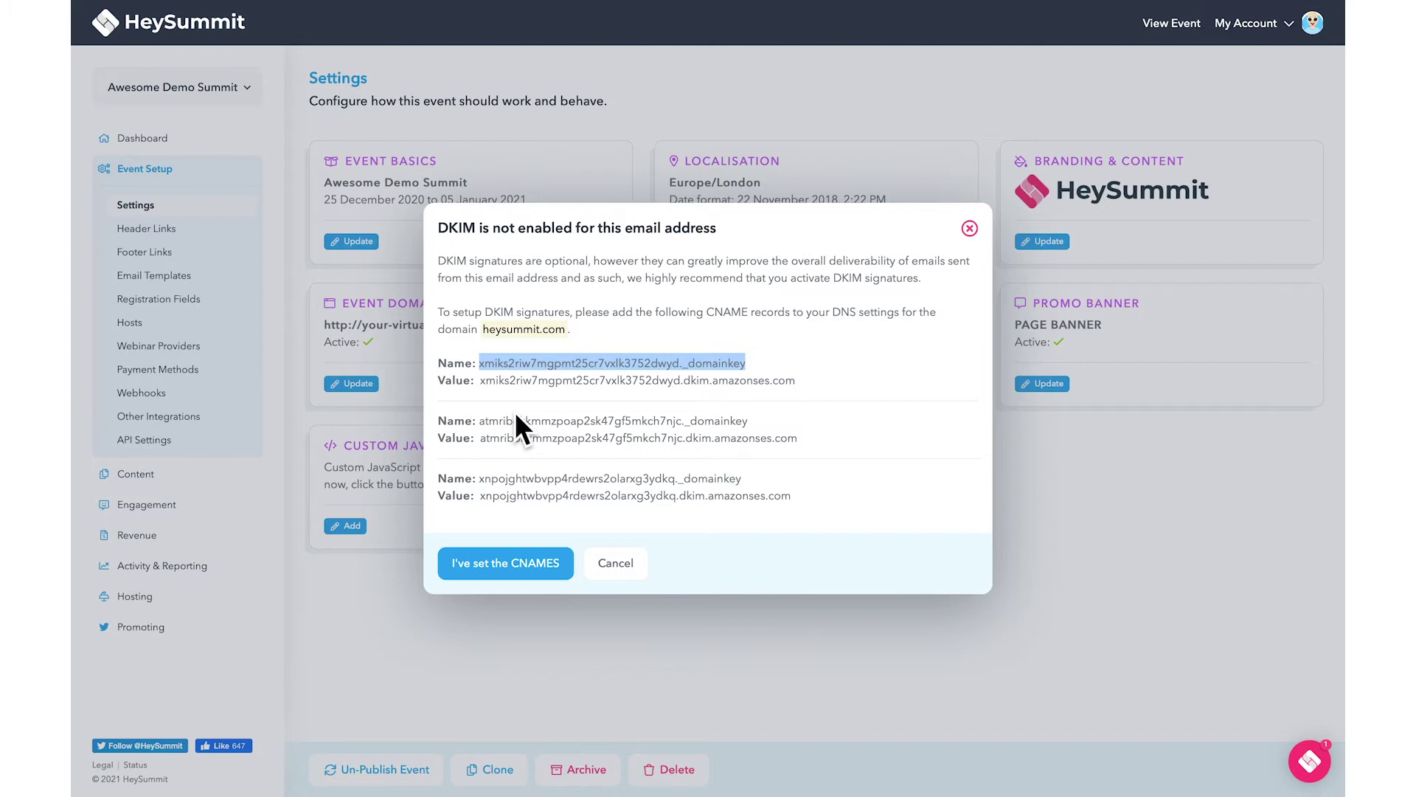
left_click(503, 569)
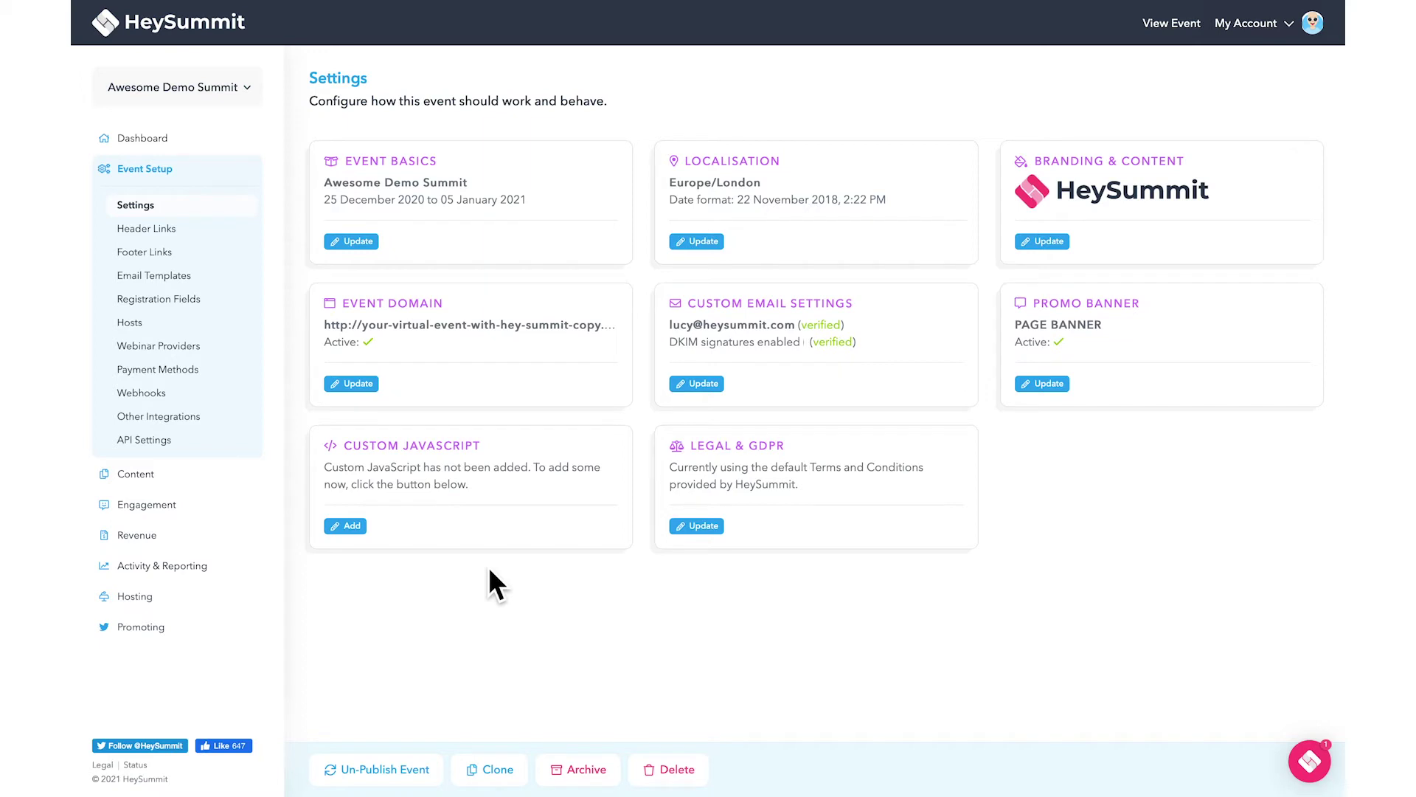
In Email Templates > Email Settings, enter the sender's first name as the From name and save.
left_click(223, 286)
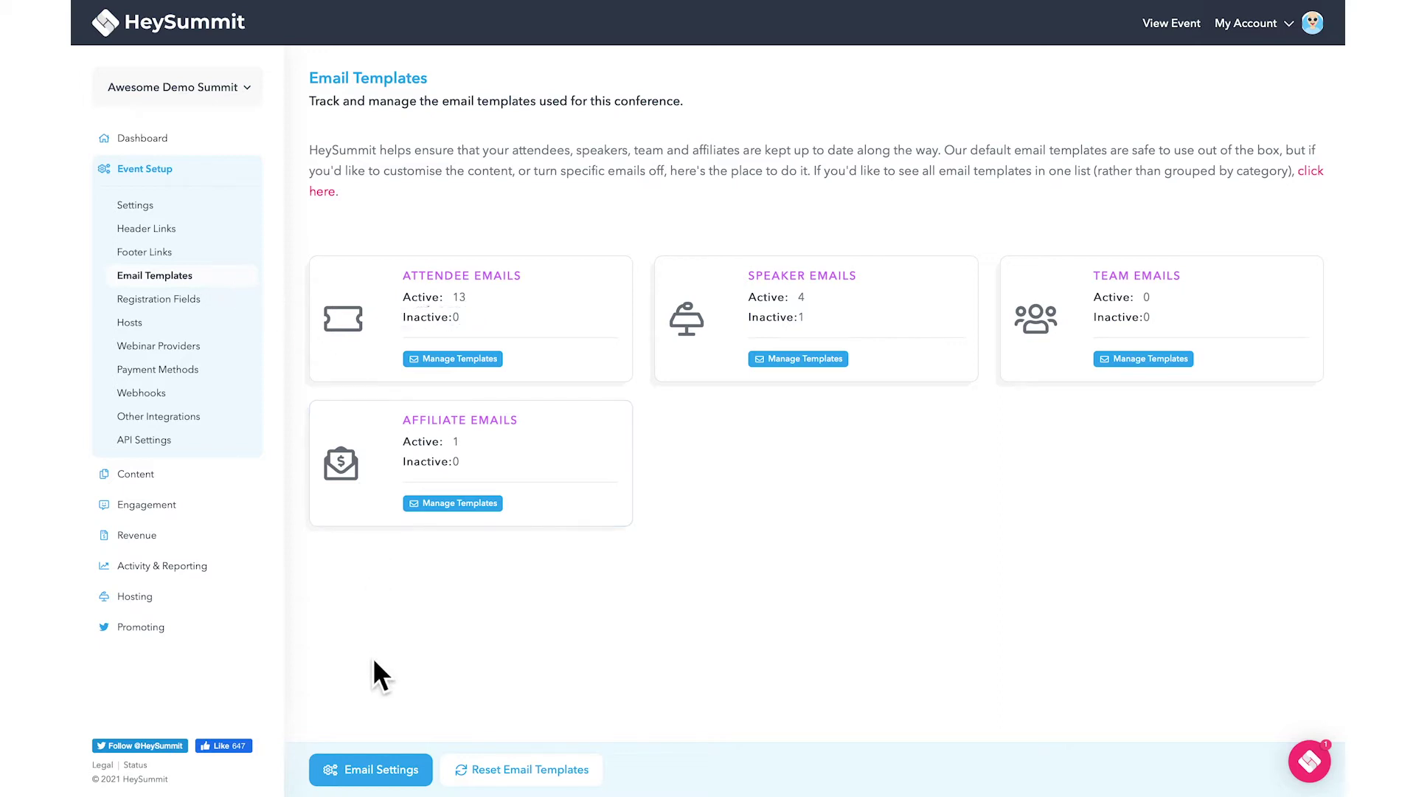
left_click(382, 769)
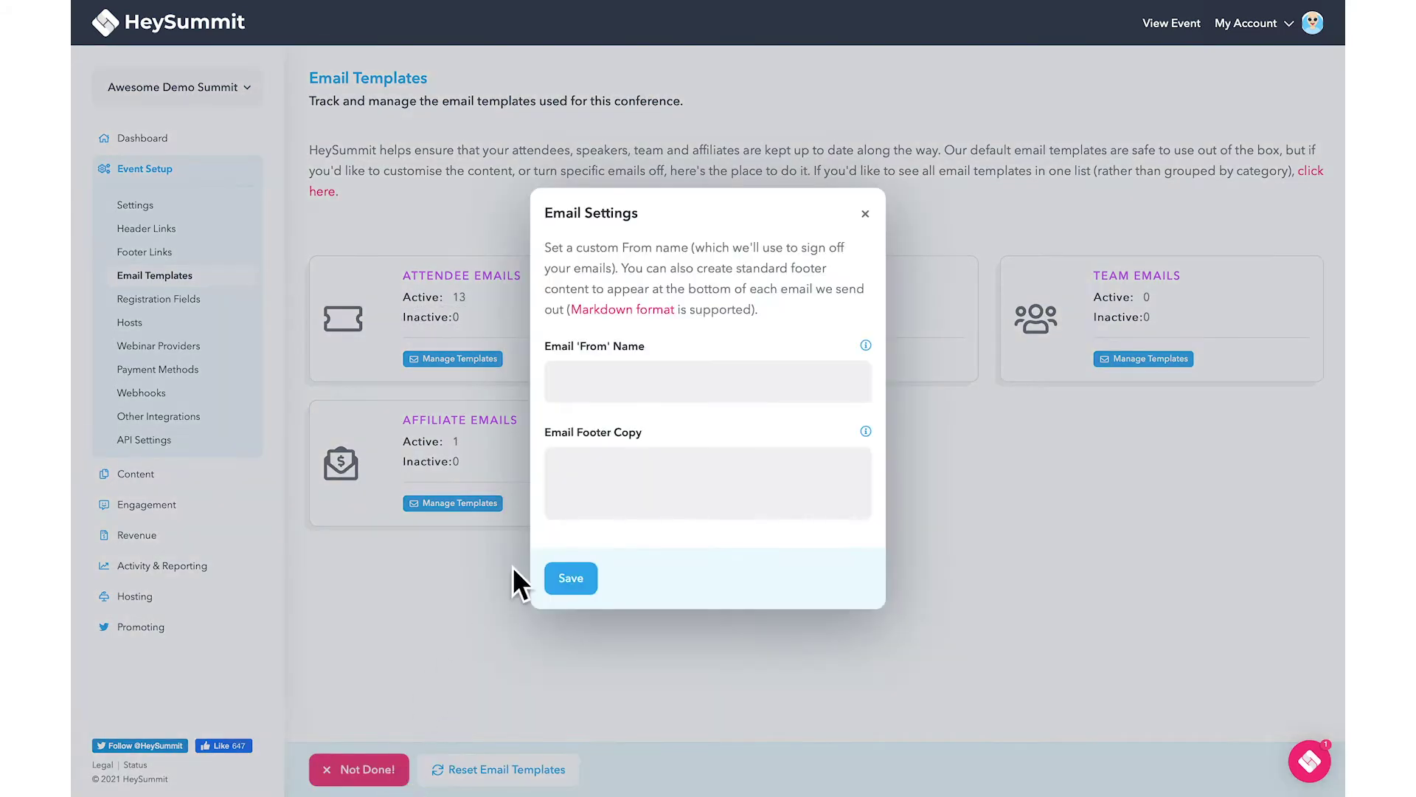
left_click(667, 386)
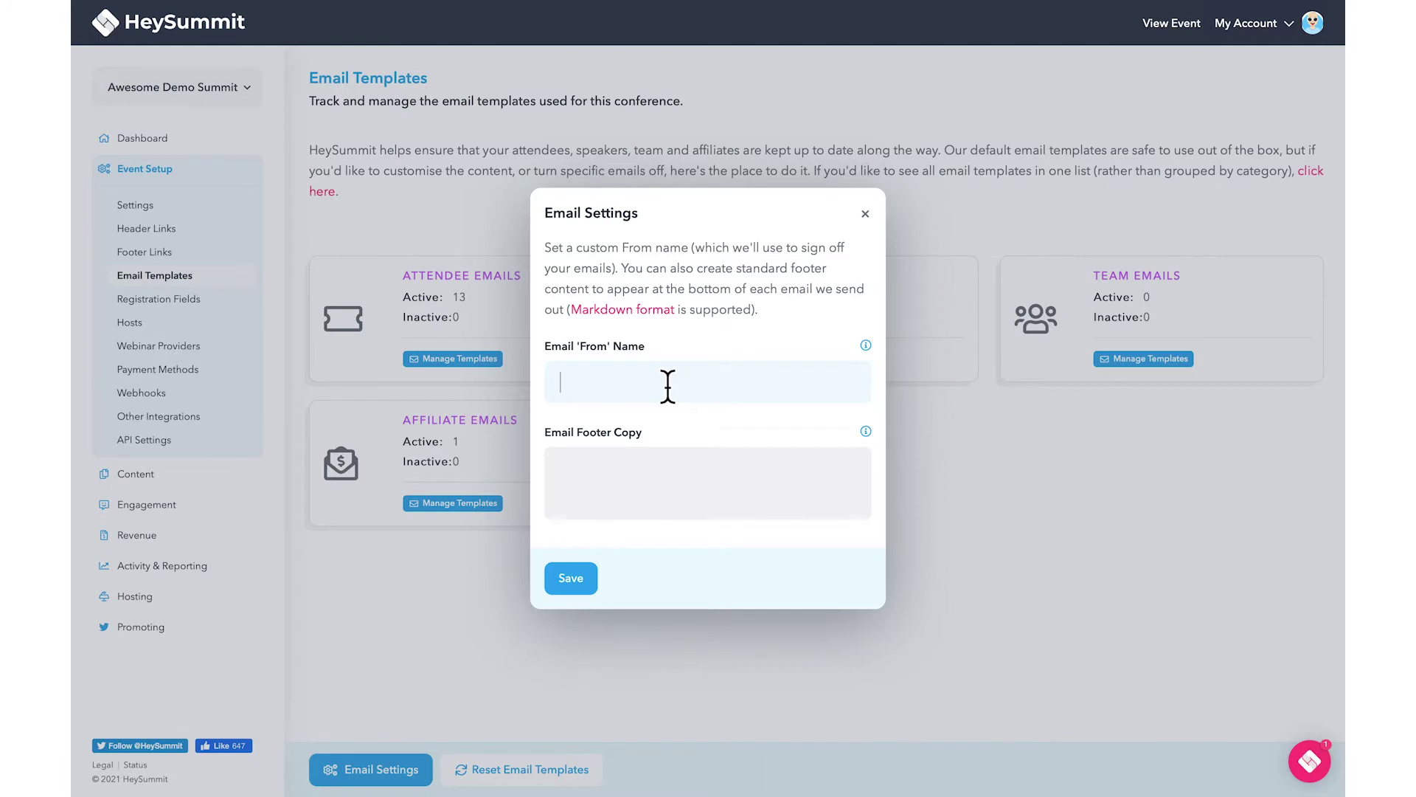
type("Rob")
left_click(678, 483)
left_click(590, 584)
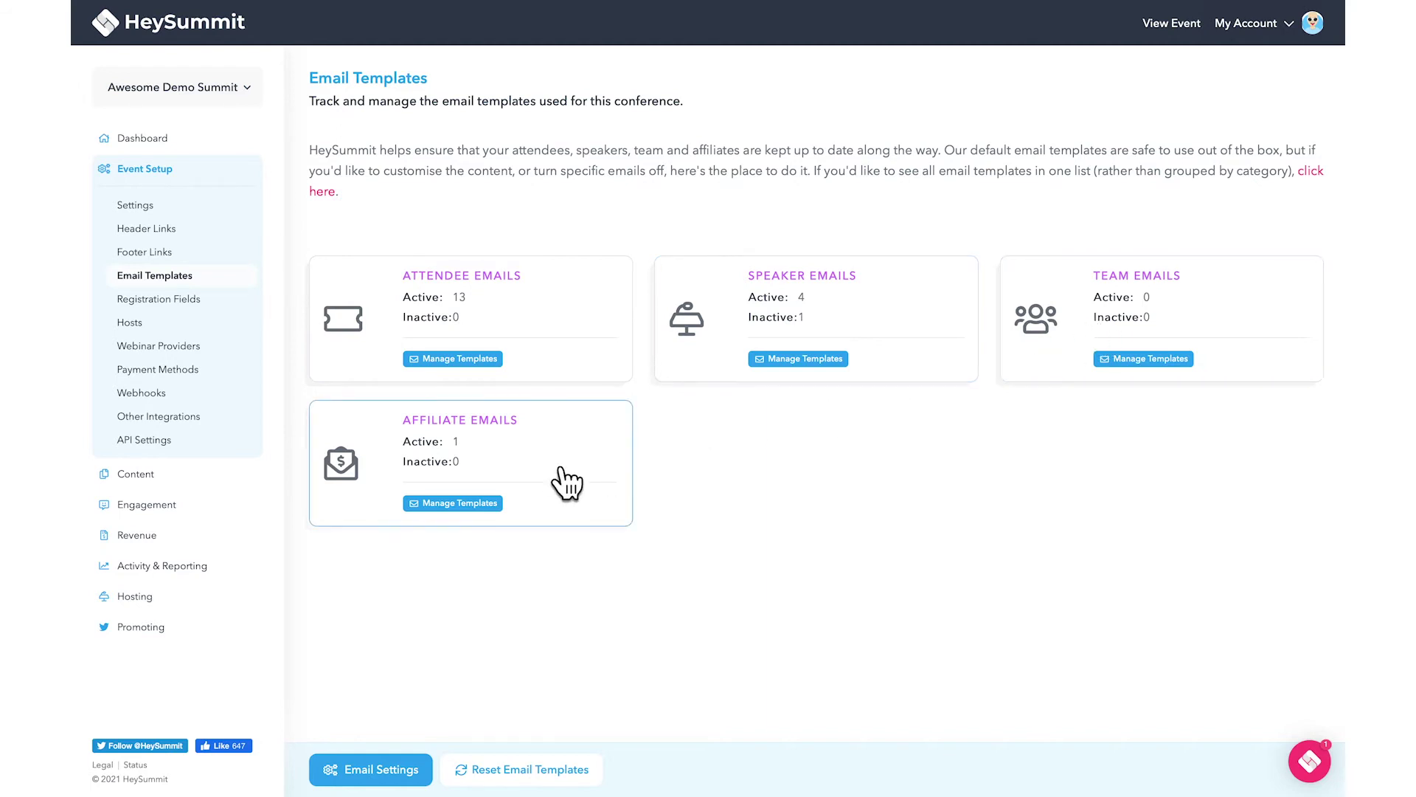
List all 20 email templates and open options for the inactive speaker giveaway-winner email.
left_click(500, 364)
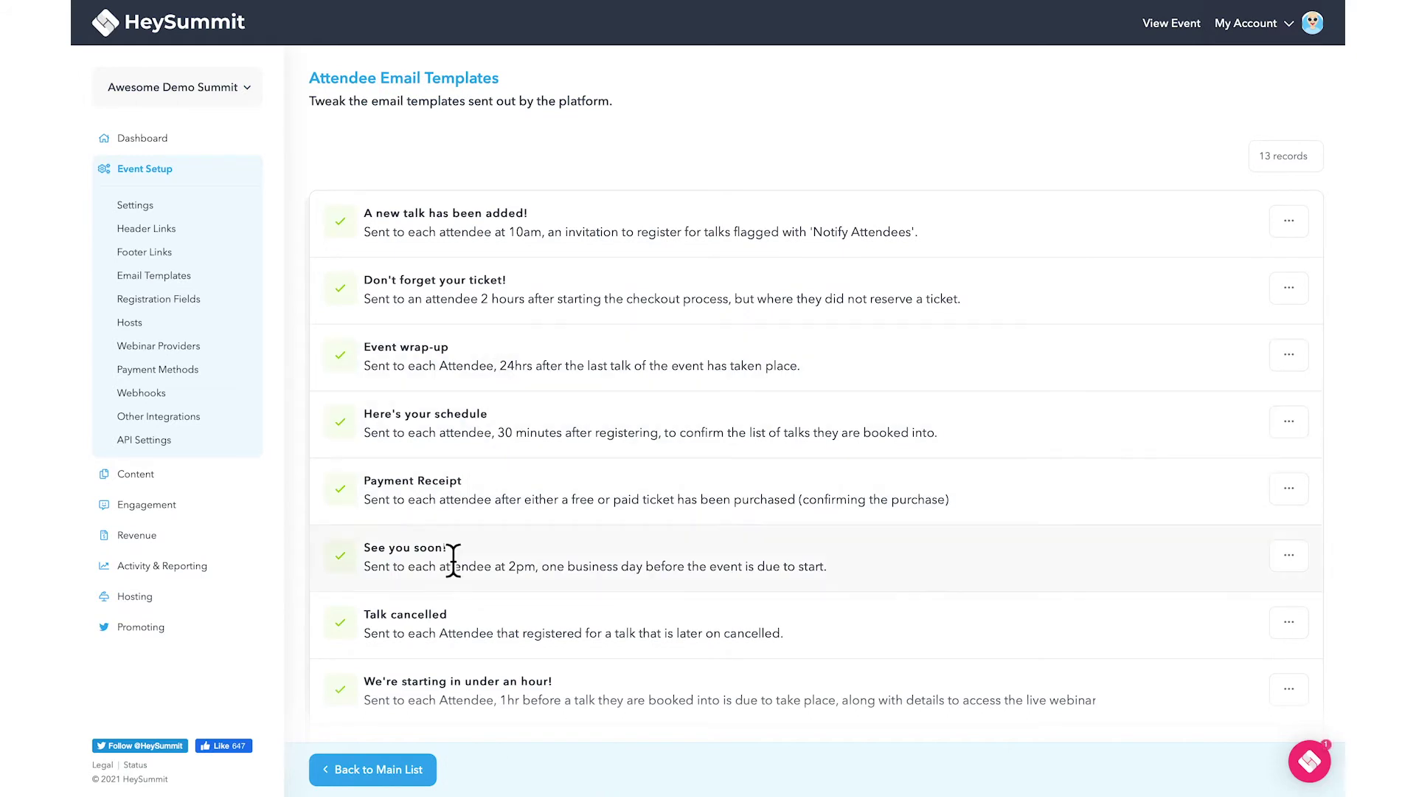
left_click(406, 778)
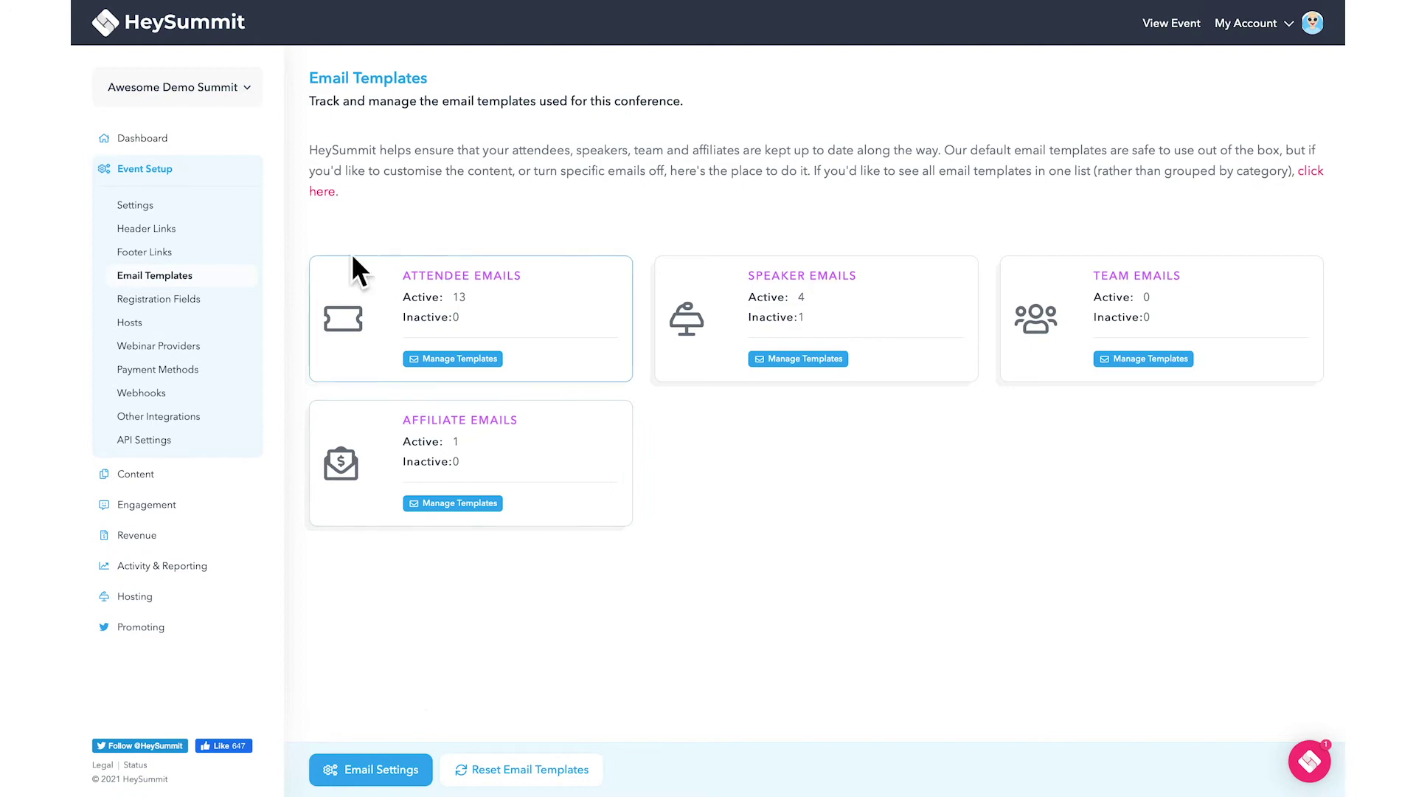
left_click(333, 193)
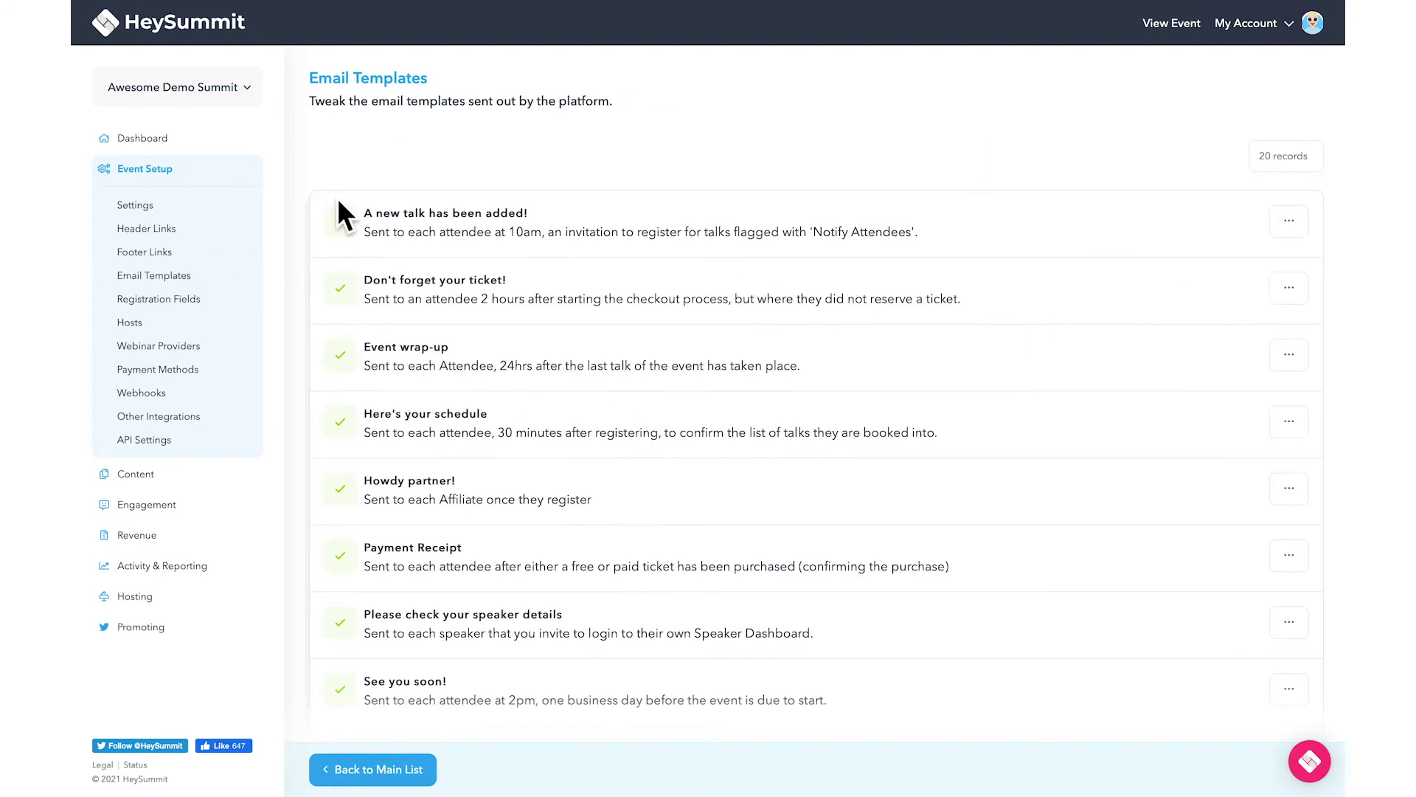
scroll(575, 349, "down", 3)
scroll(576, 348, "down", 3)
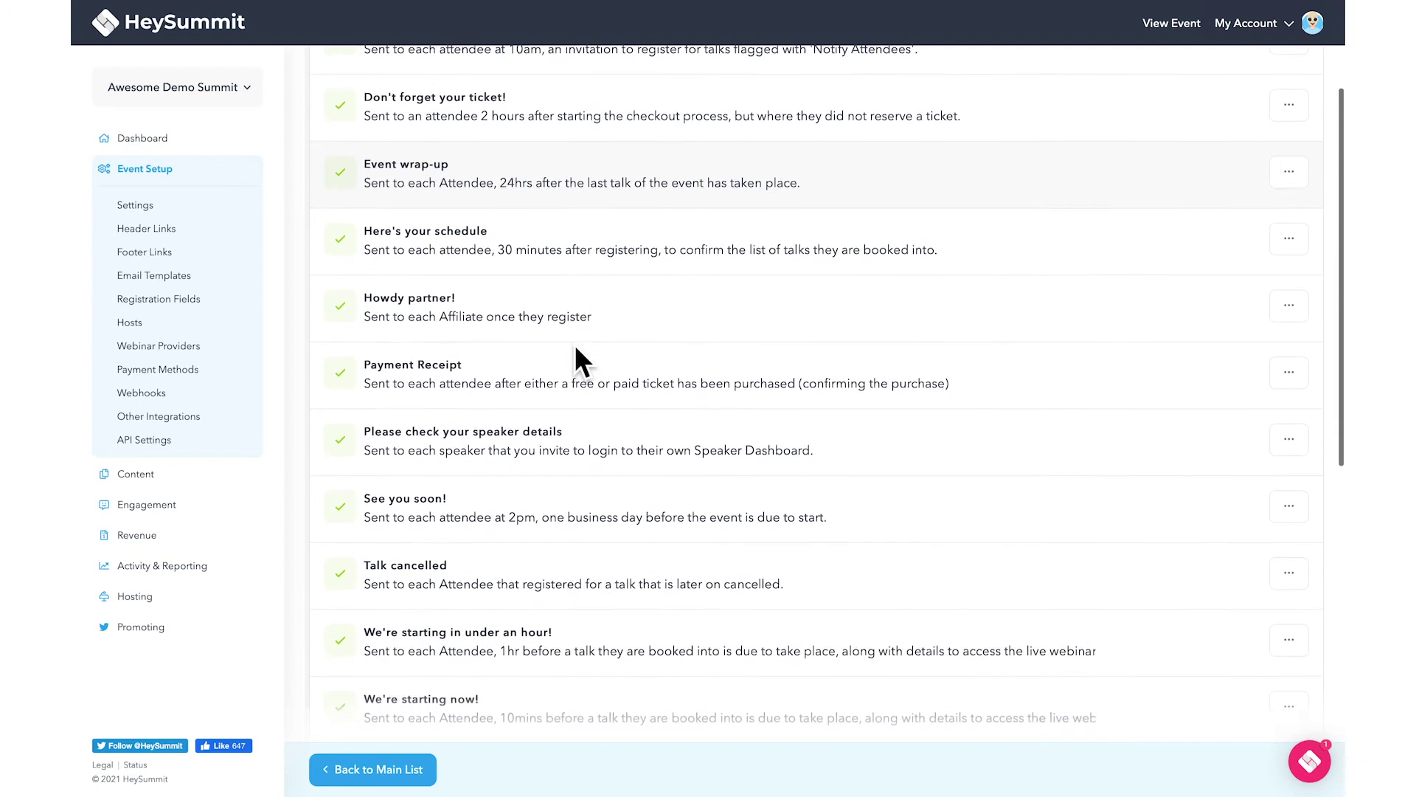
scroll(575, 349, "up", 4)
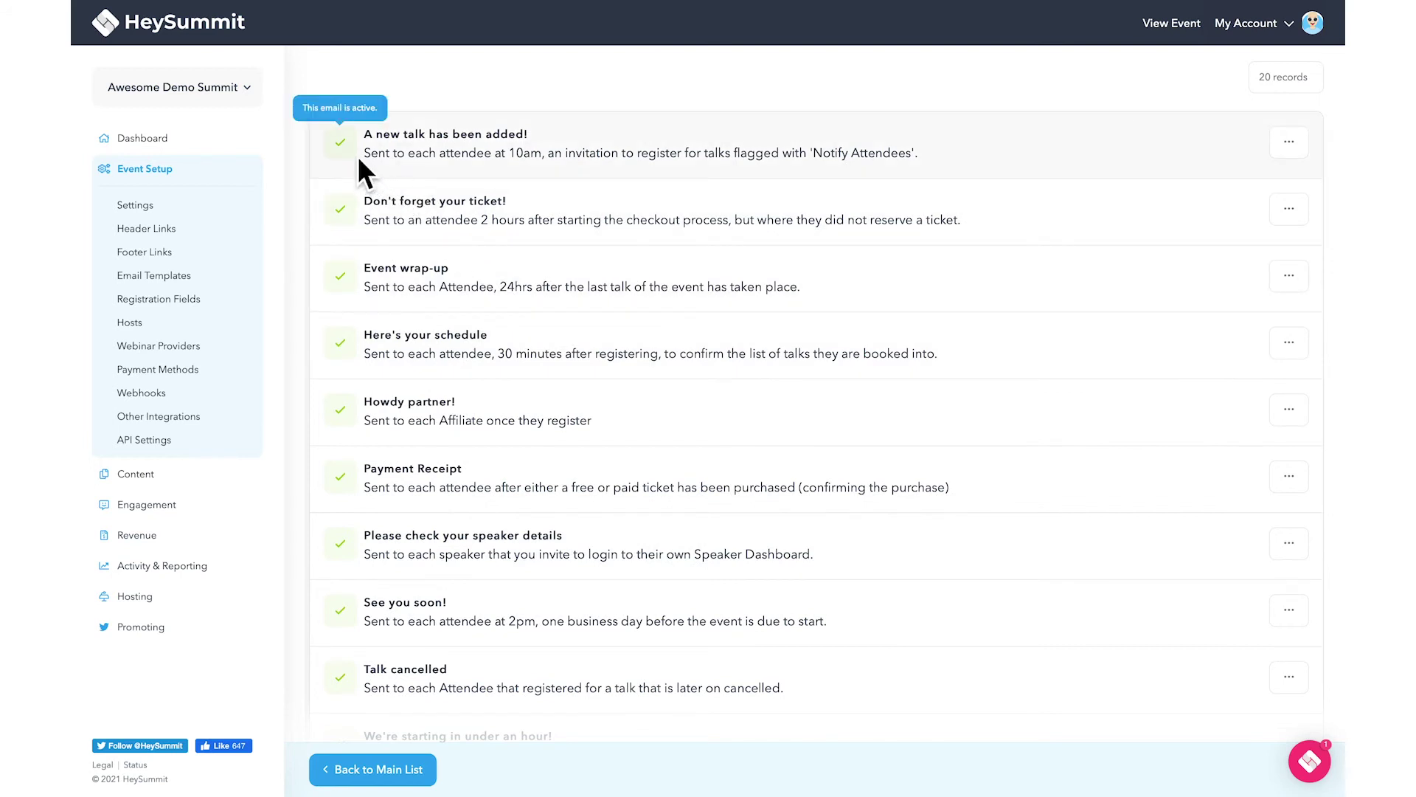
scroll(353, 229, "down", 3)
scroll(354, 234, "down", 4)
scroll(354, 234, "down", 4)
scroll(352, 229, "down", 1)
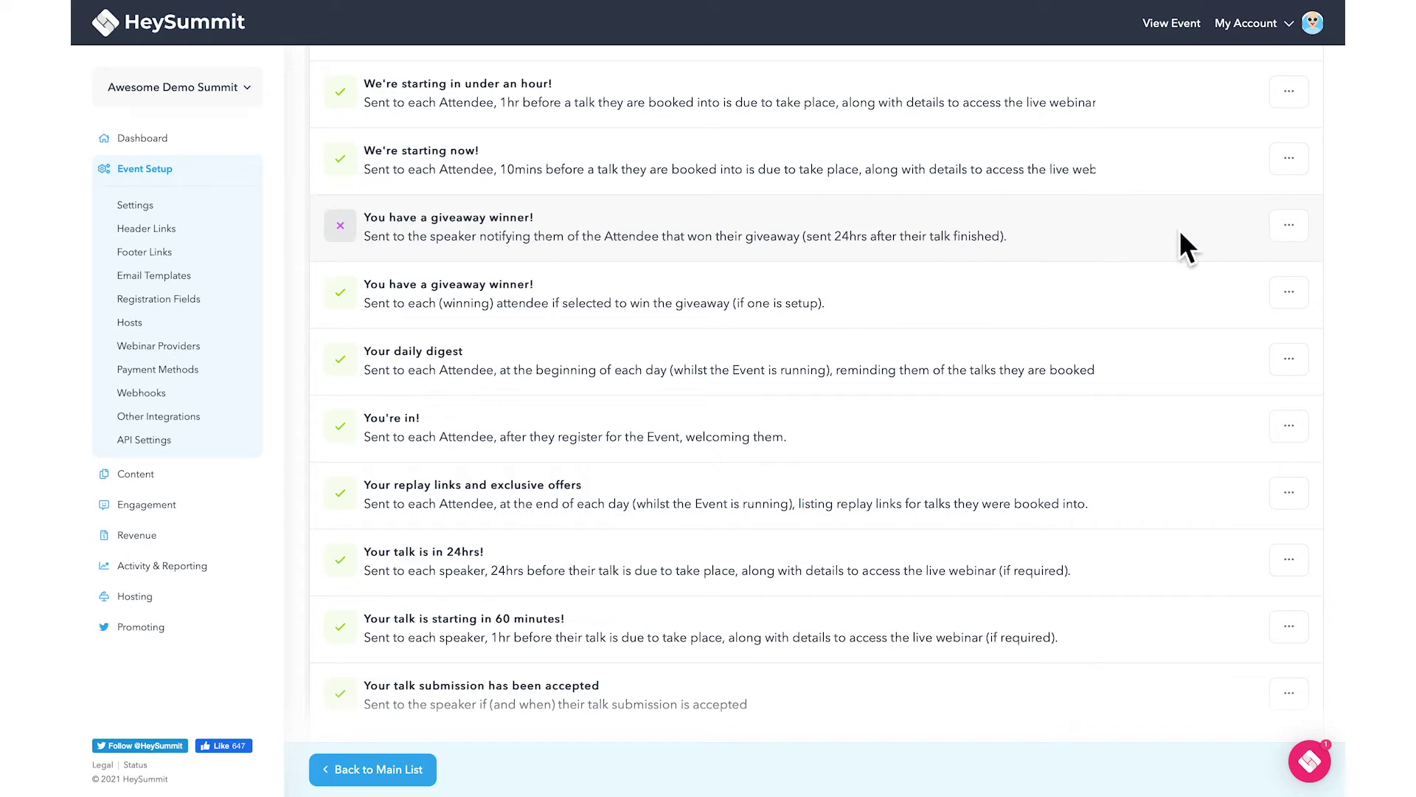
left_click(1298, 238)
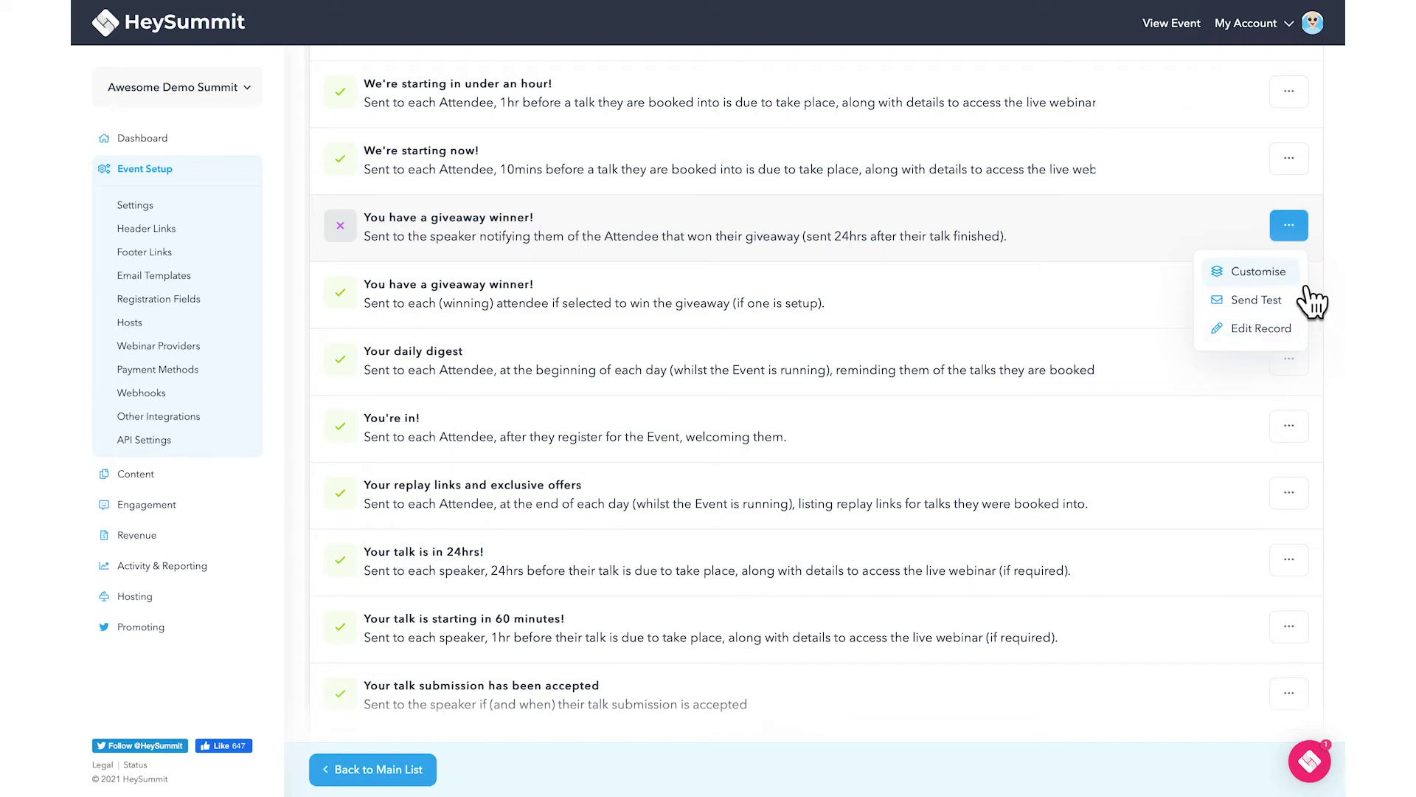
Customise the giveaway-winner heading to 'Hi filmmaker,' and return to the templates overview.
left_click(1298, 283)
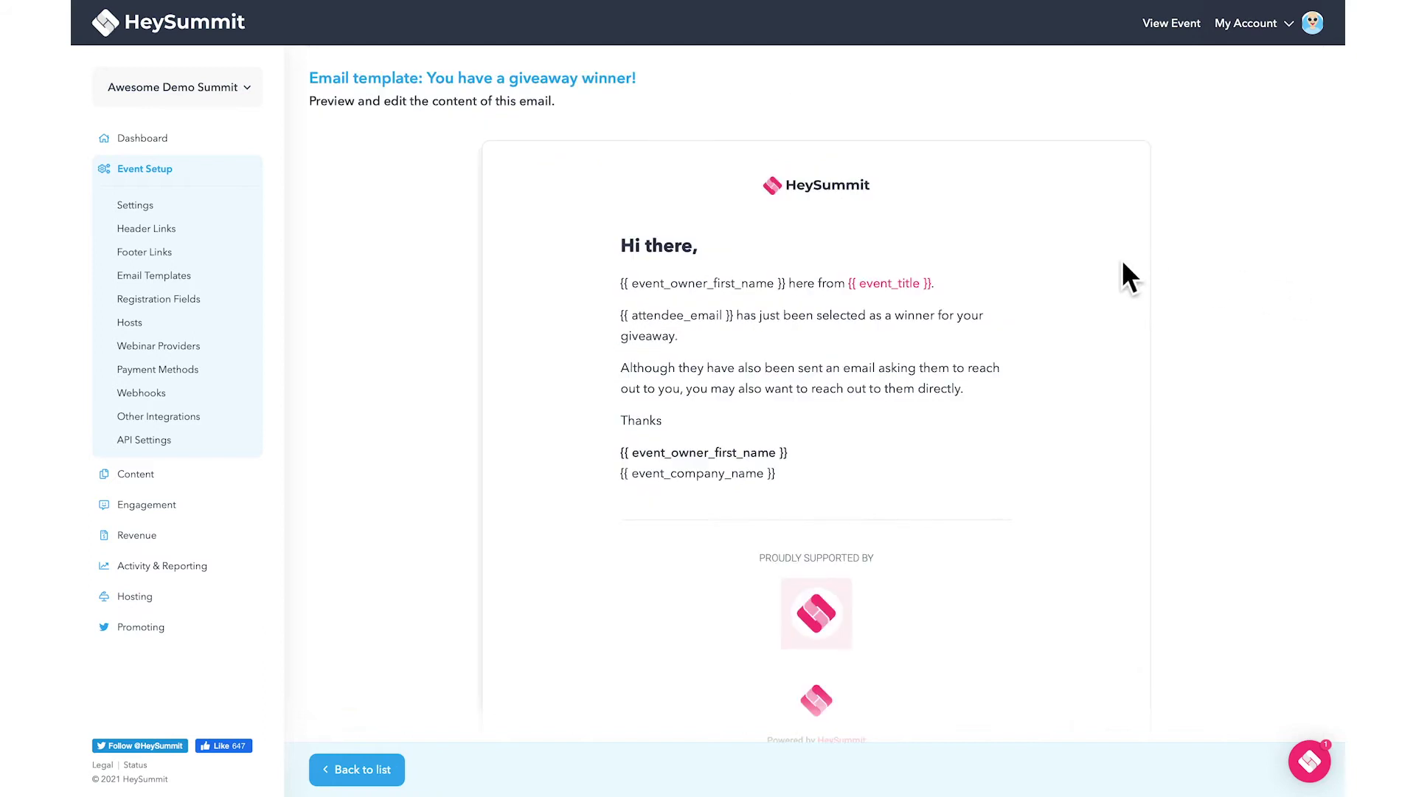
left_click_drag(702, 253, 654, 264)
type("filmmaker")
left_click_drag(742, 253, 622, 251)
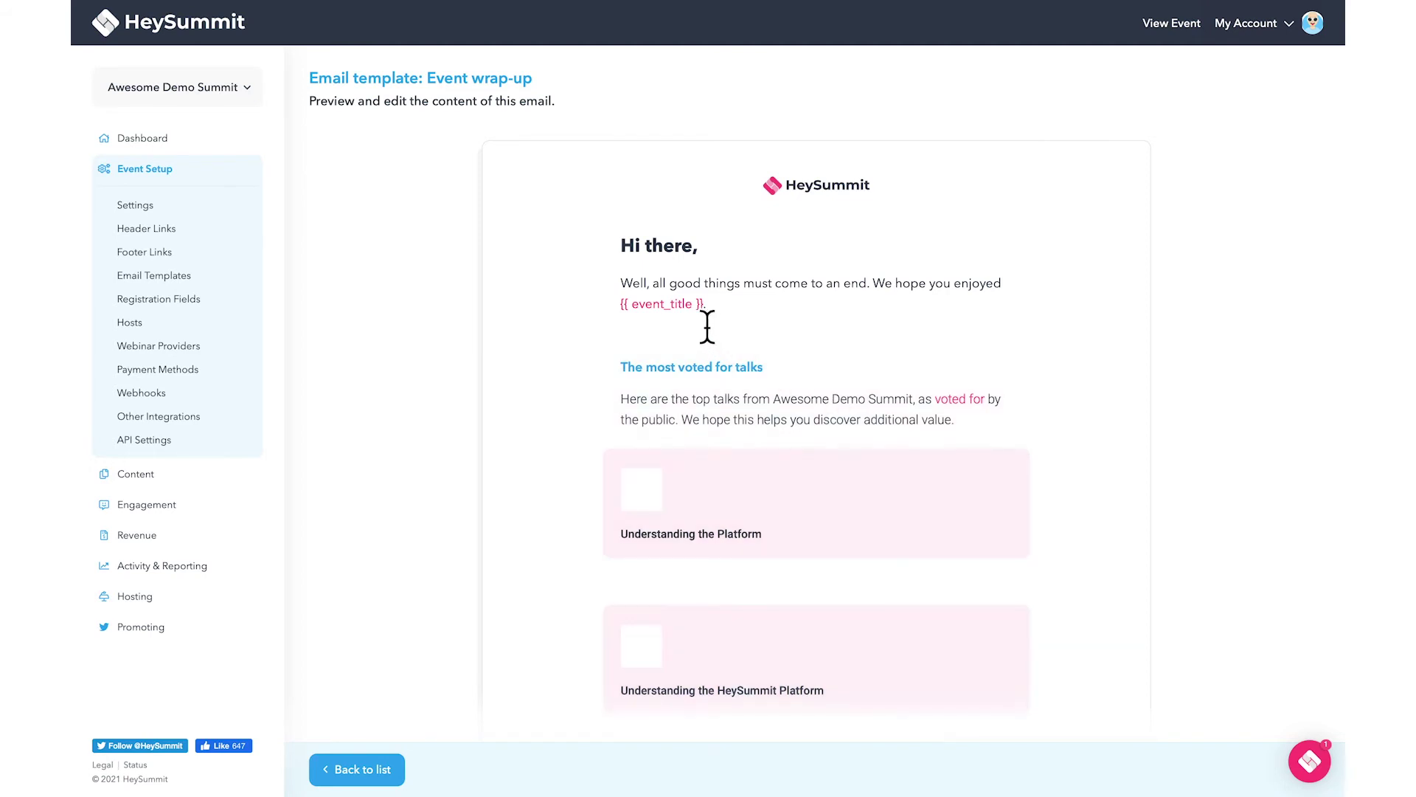
mouse_move(698, 320)
left_click(395, 771)
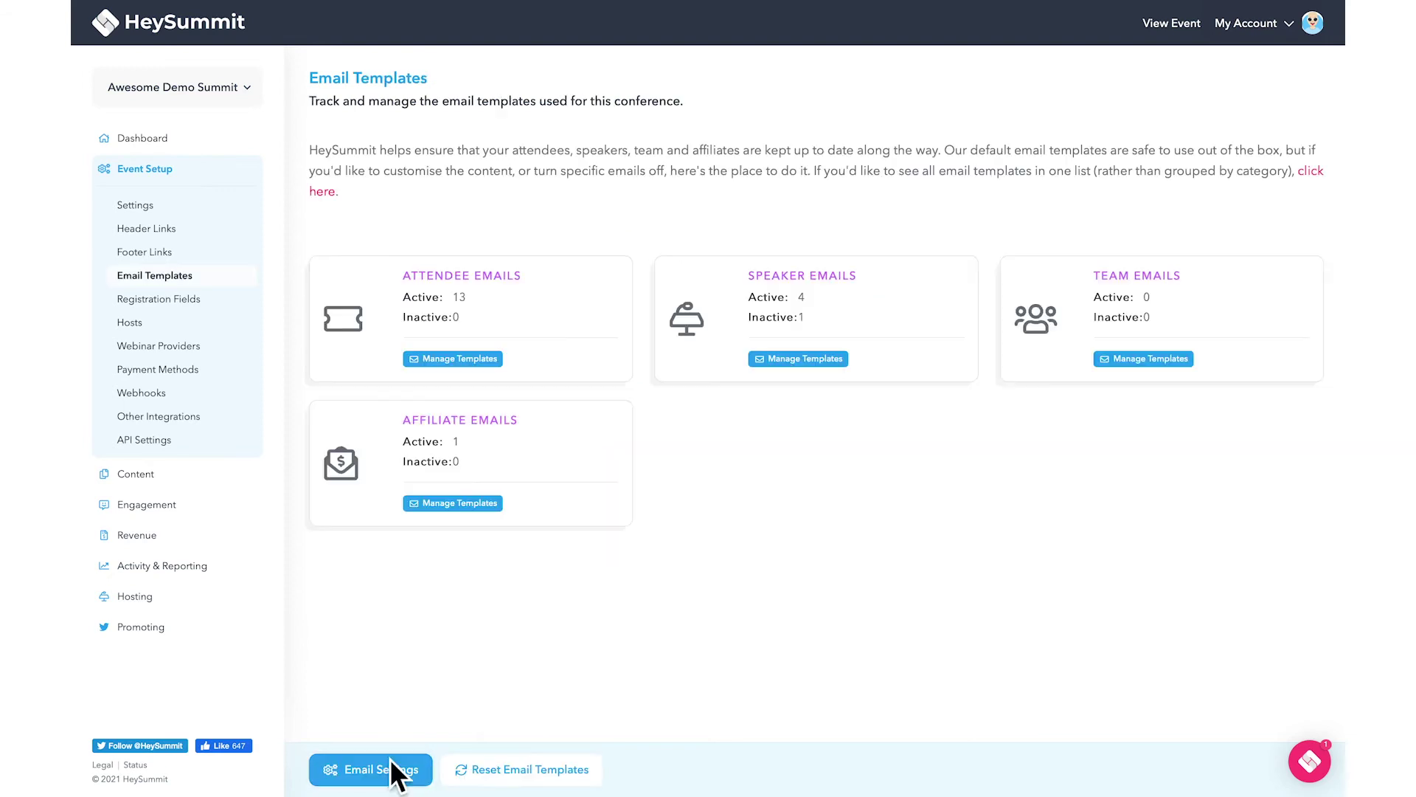
Send a test of the affiliate 'Howdy partner!' template and read it in Gmail.
left_click(487, 506)
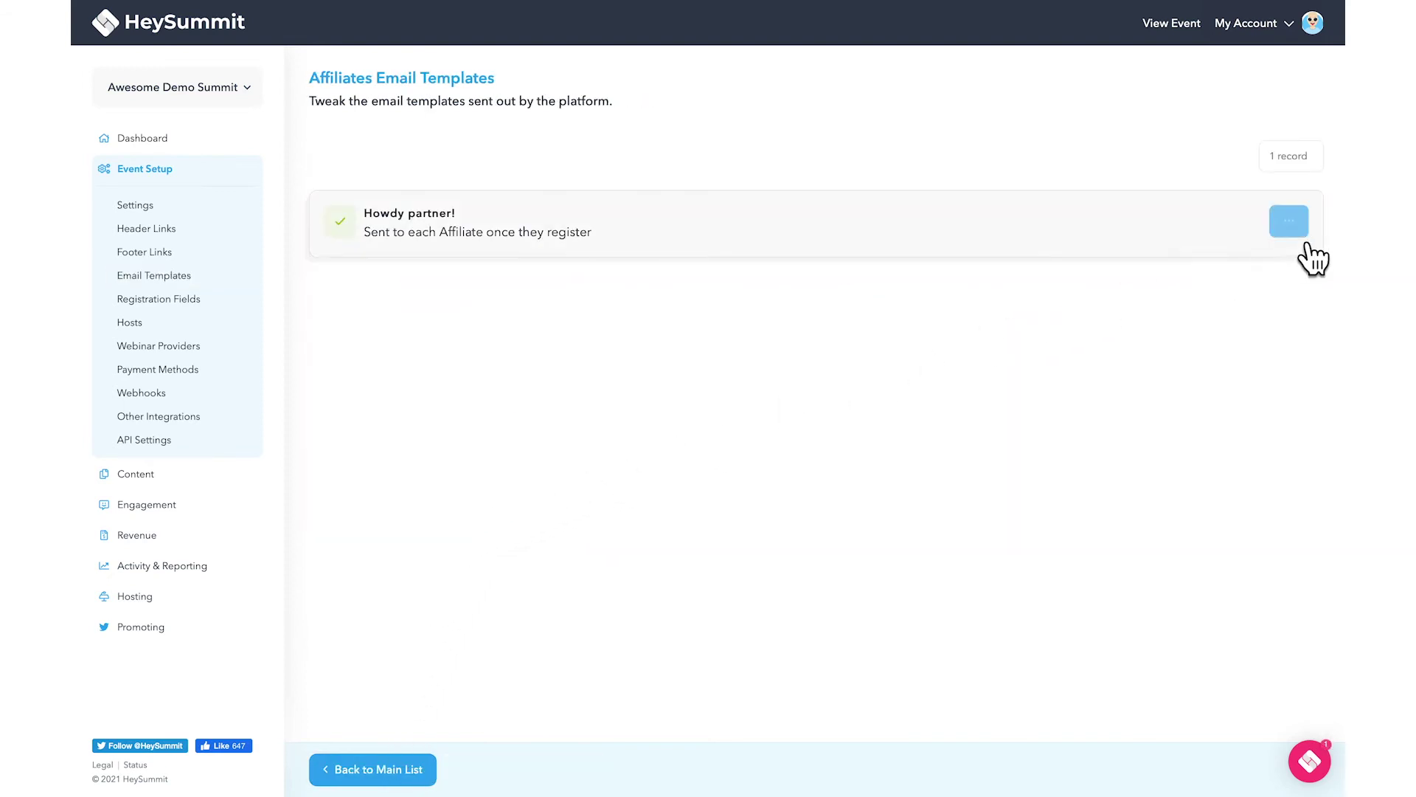
left_click(1290, 225)
left_click(1277, 306)
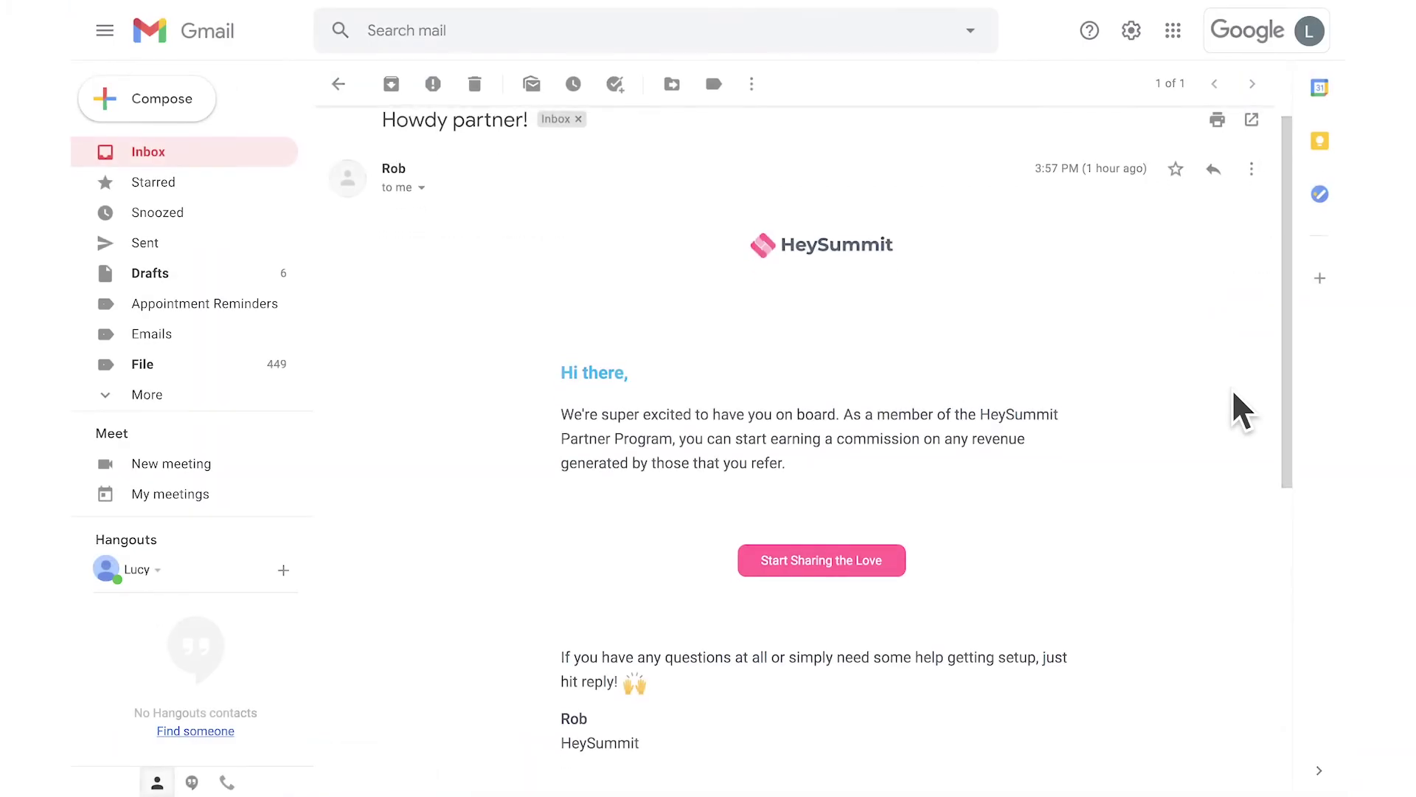
scroll(1231, 388, "down", 2)
scroll(1232, 388, "down", 3)
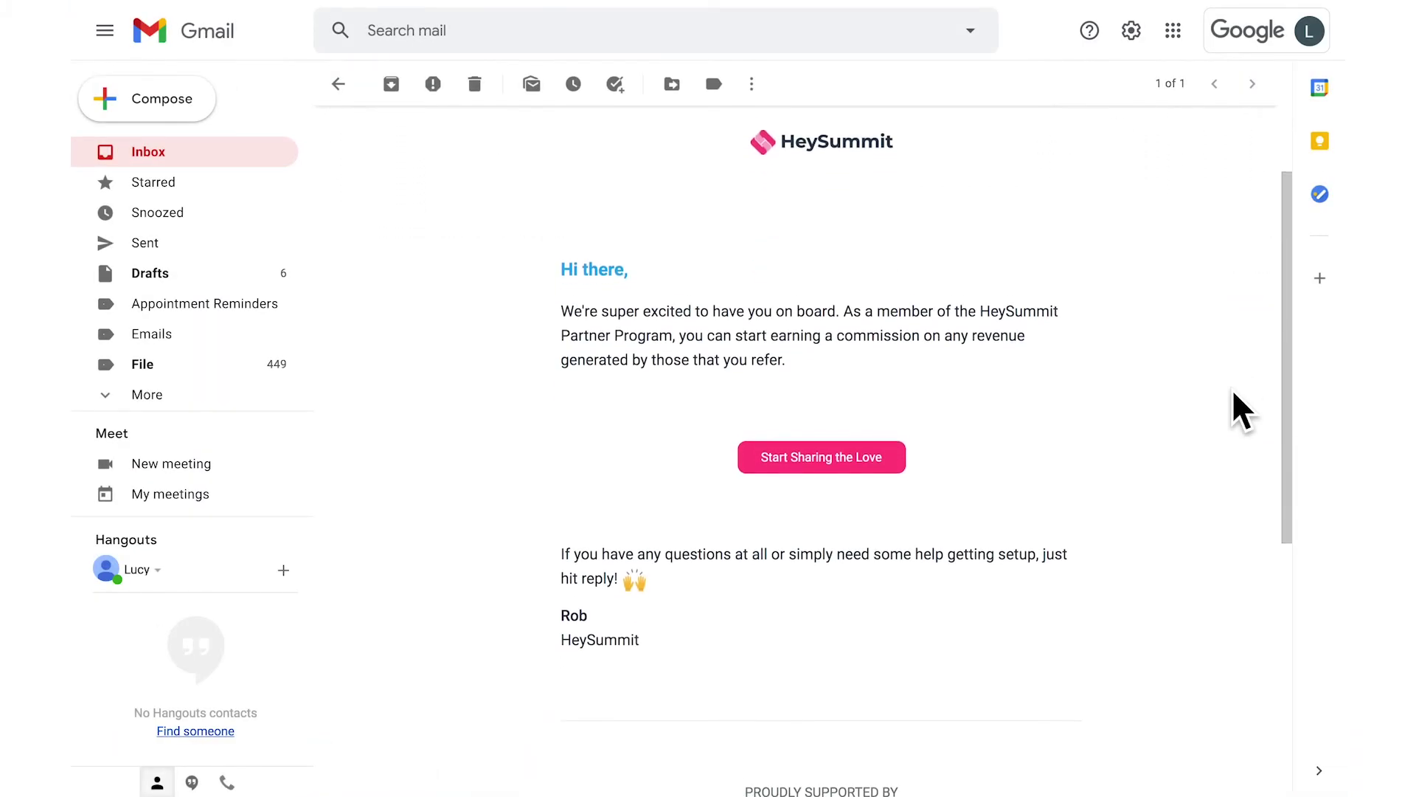
Scroll through the Howdy partner! test email in Gmail down to its footer.
scroll(1233, 391, "down", 3)
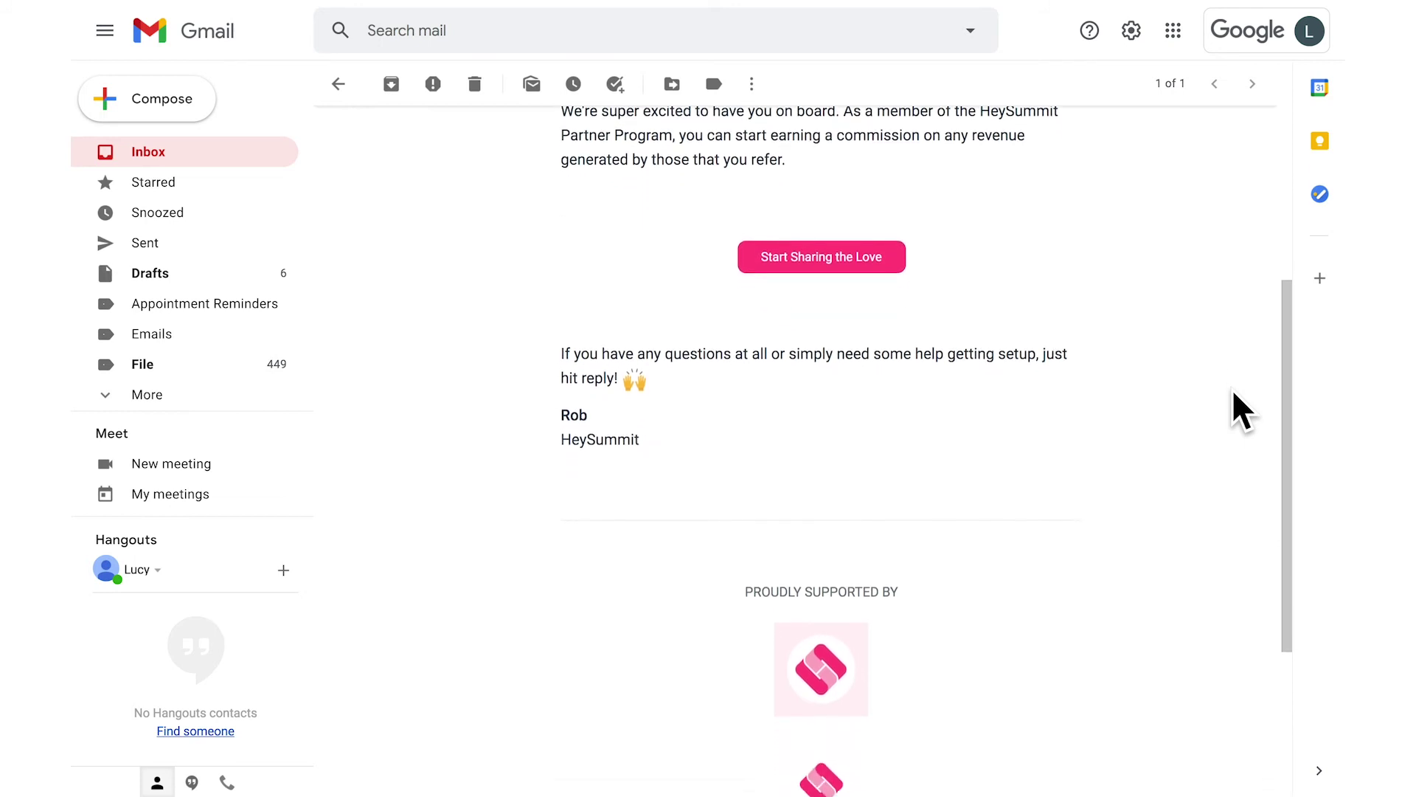
scroll(1233, 391, "down", 1)
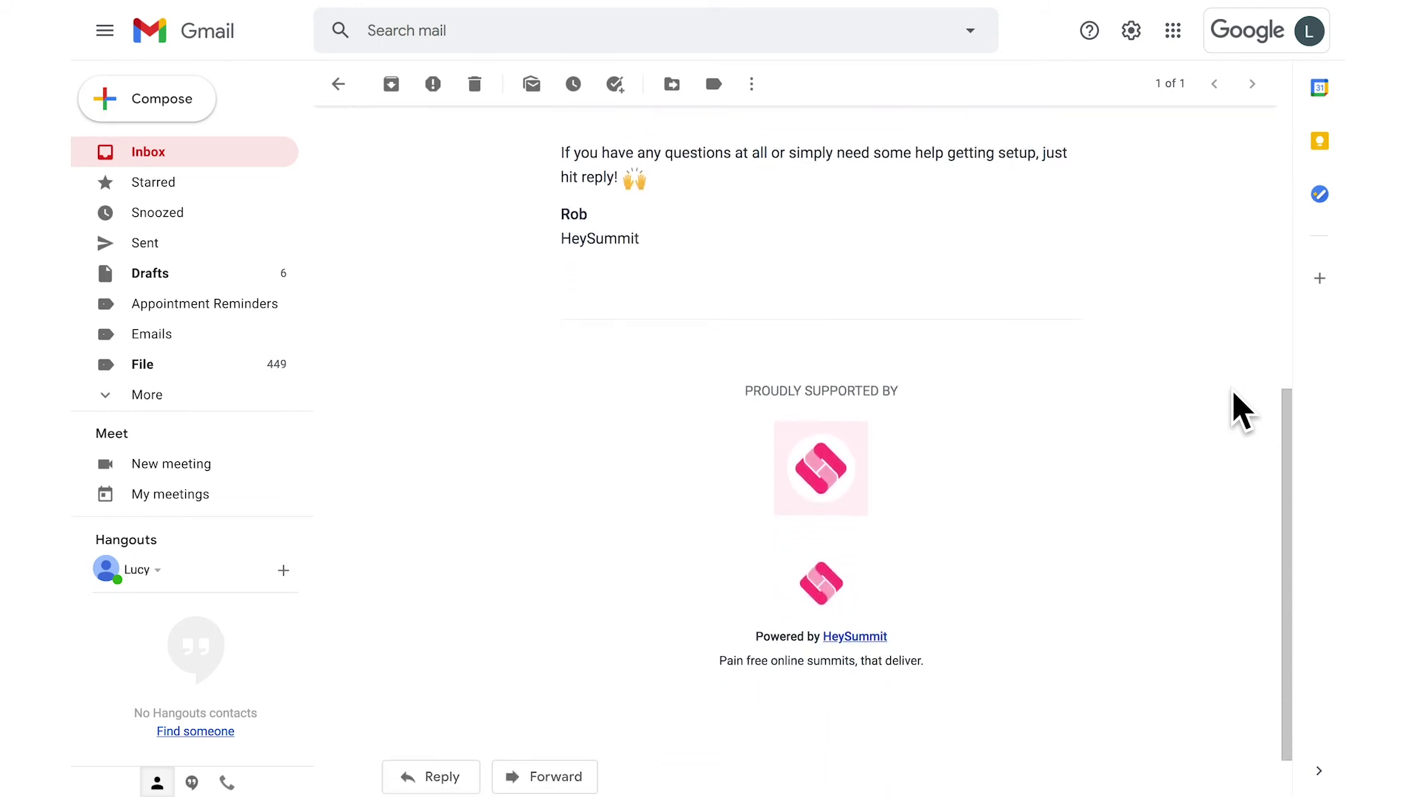
scroll(1233, 391, "up", 5)
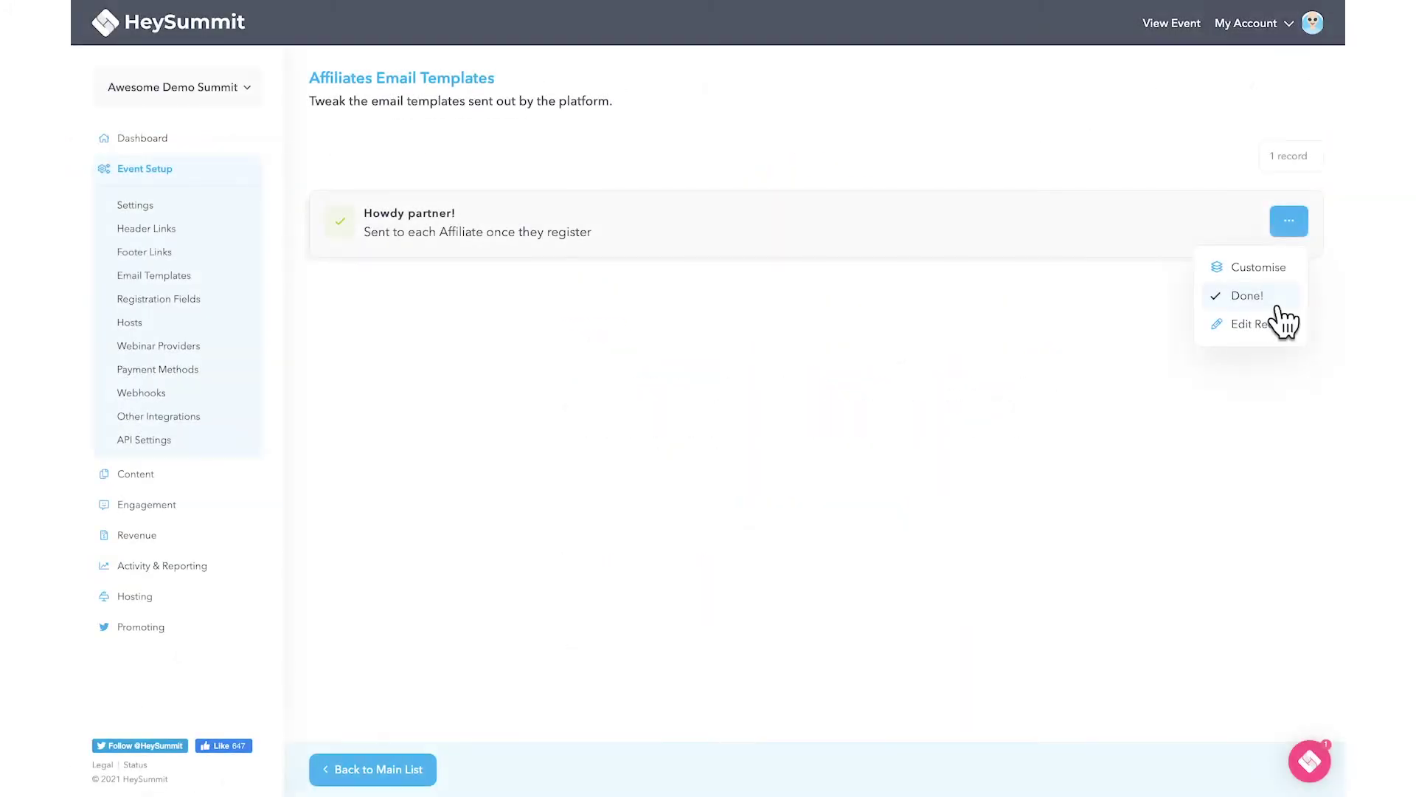
Save the affiliate welcome template with subject 'Hello valued affiliate!' and return to the templates list.
left_click(1290, 339)
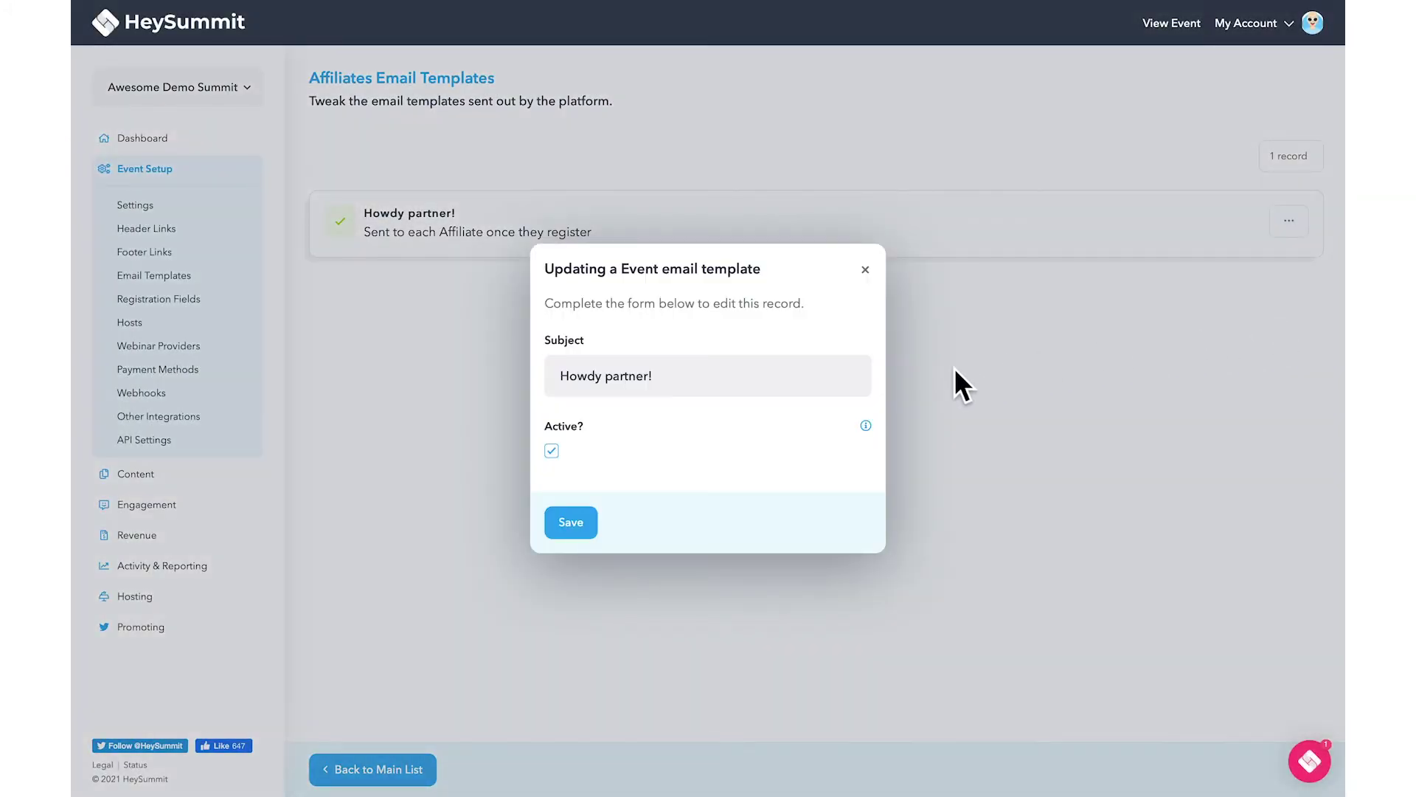
triple_click(853, 395)
type("Hello valued affiliate!")
left_click(589, 532)
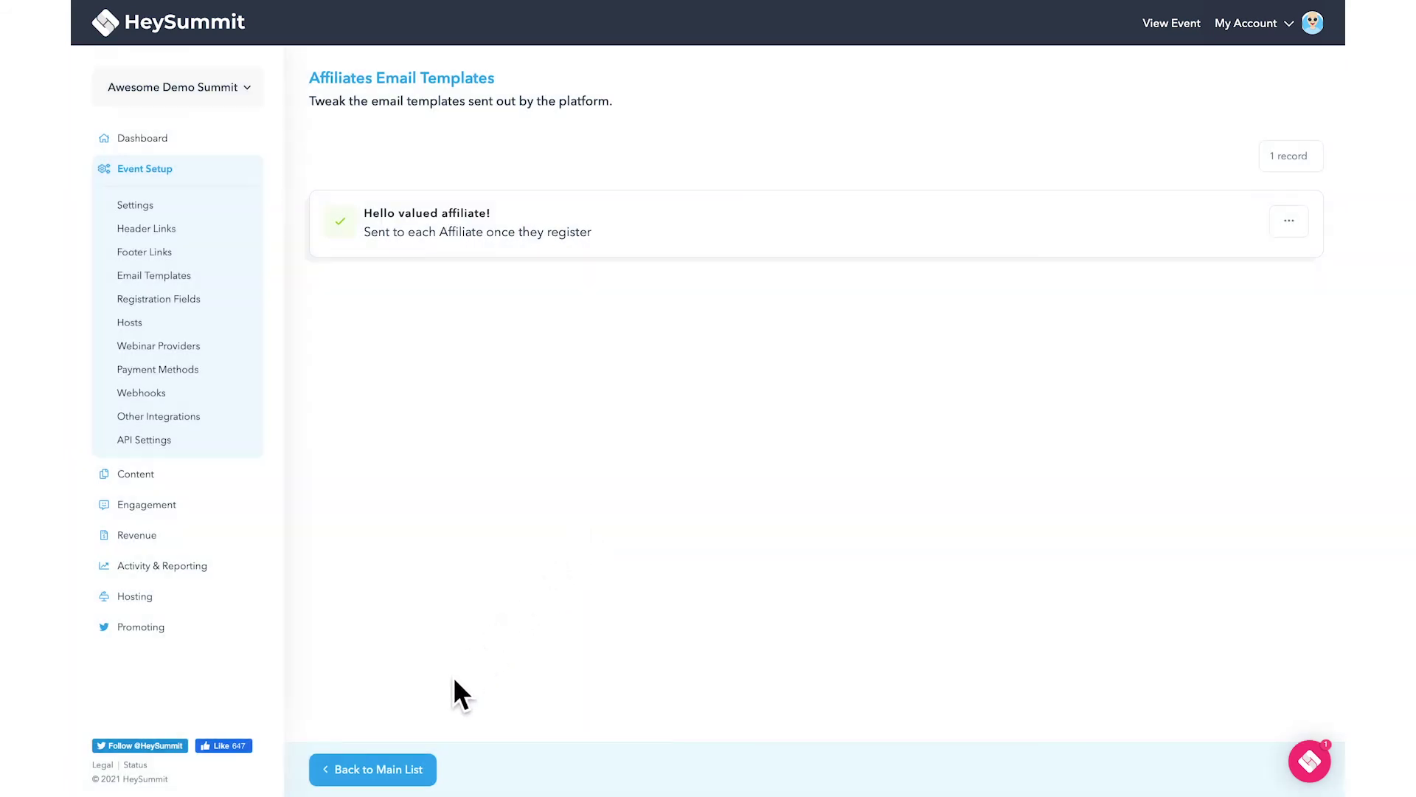
left_click(408, 770)
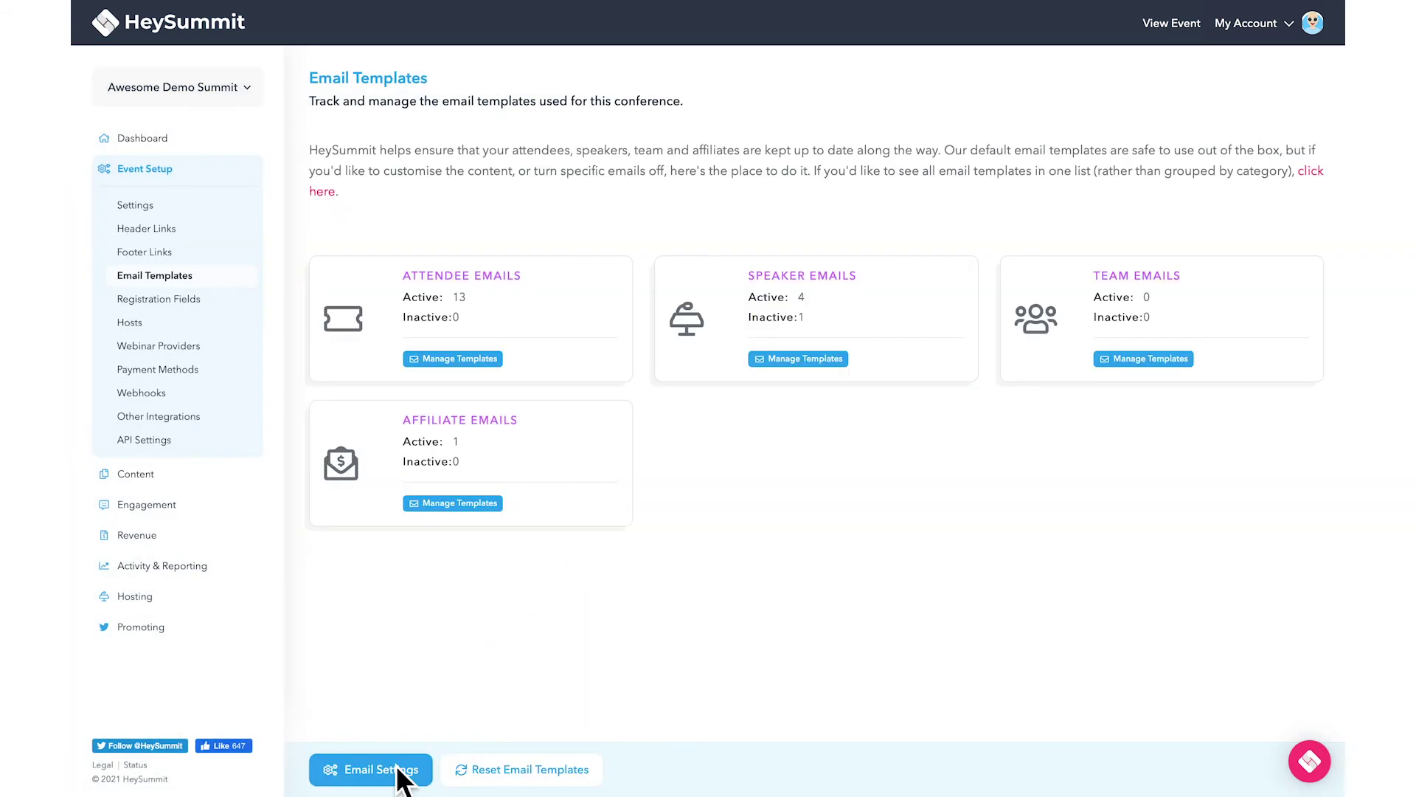
Reset every email template to its default content, confirming with Yes.
left_click(498, 781)
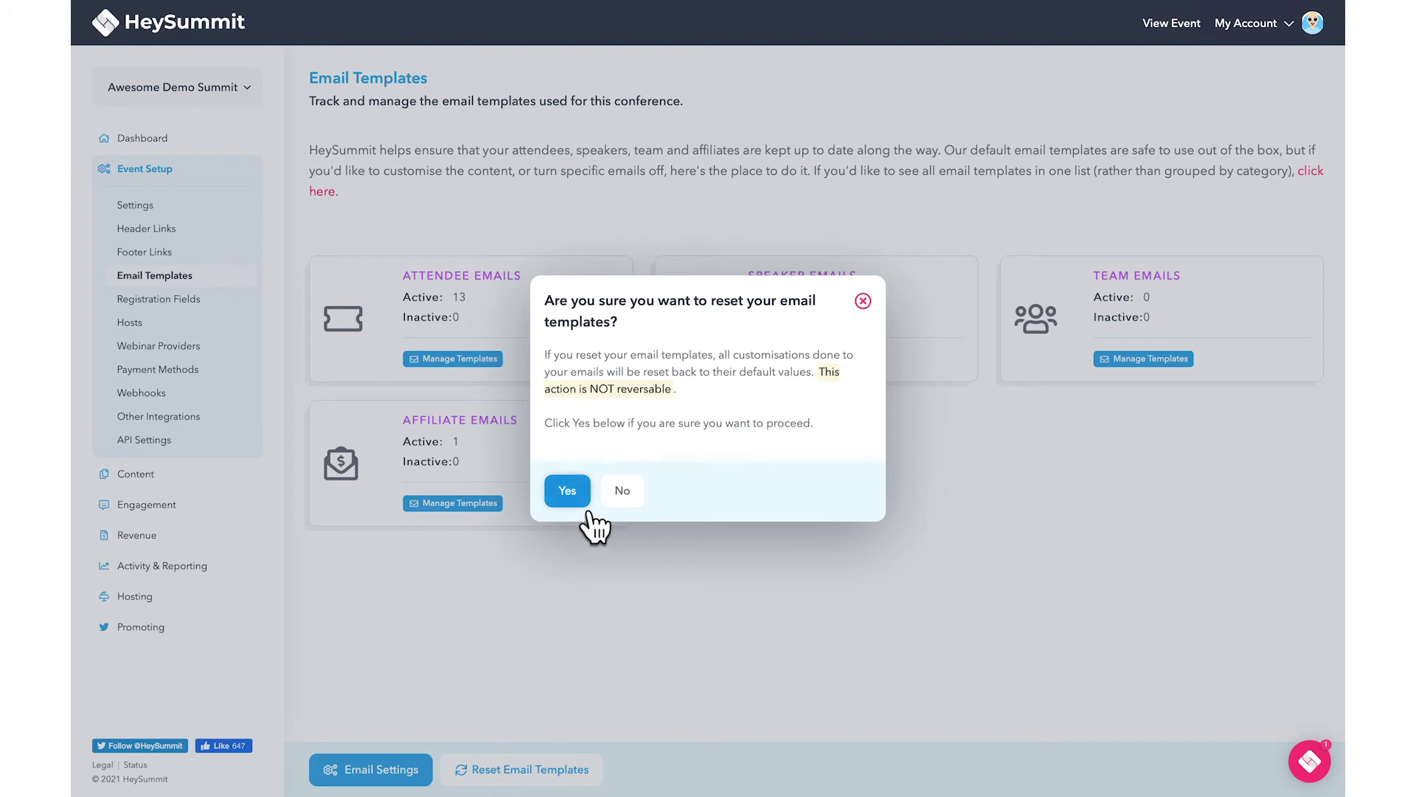
left_click(578, 491)
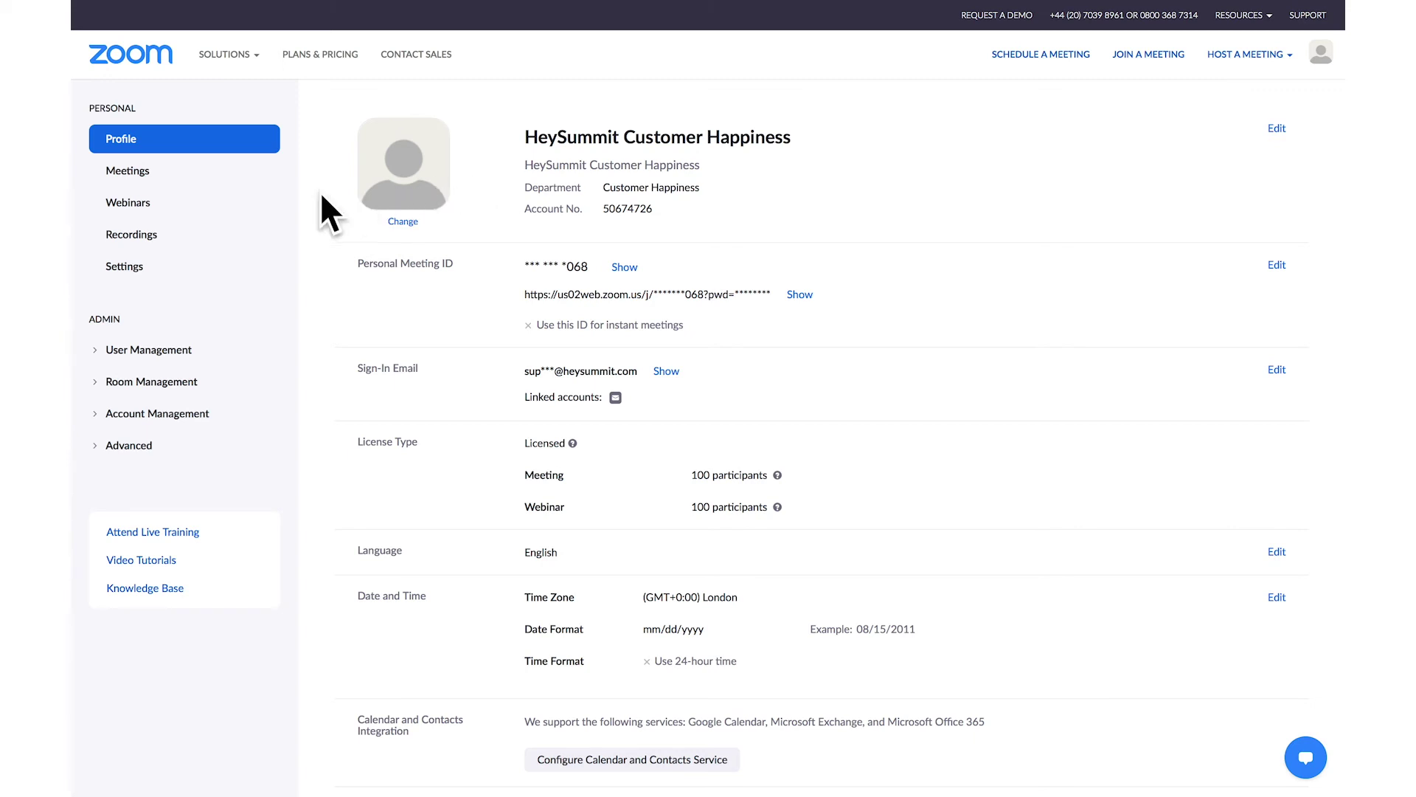
Open My Webinar's Email Settings and edit the panelists' invitation email.
left_click(244, 210)
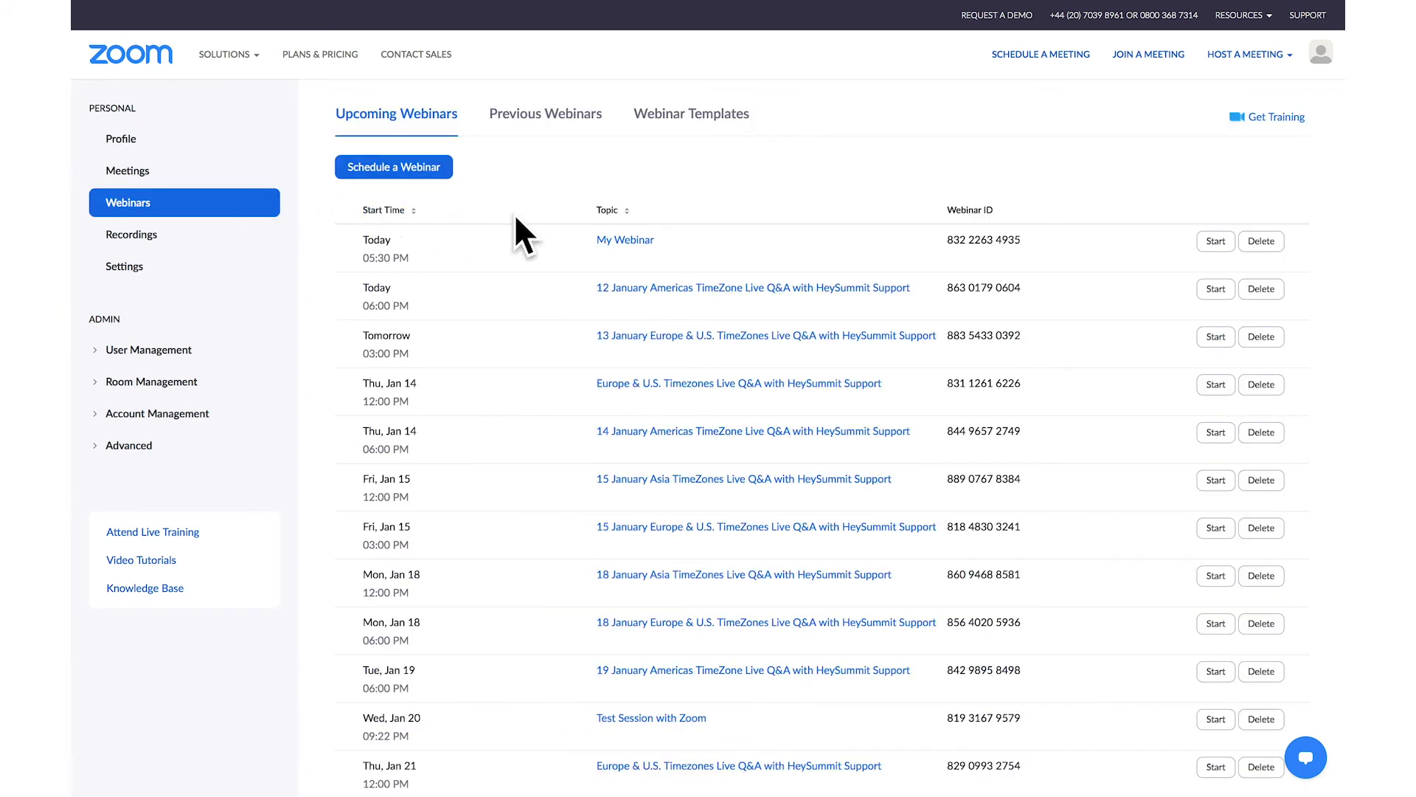
left_click(601, 240)
scroll(603, 238, "down", 3)
scroll(603, 238, "down", 3)
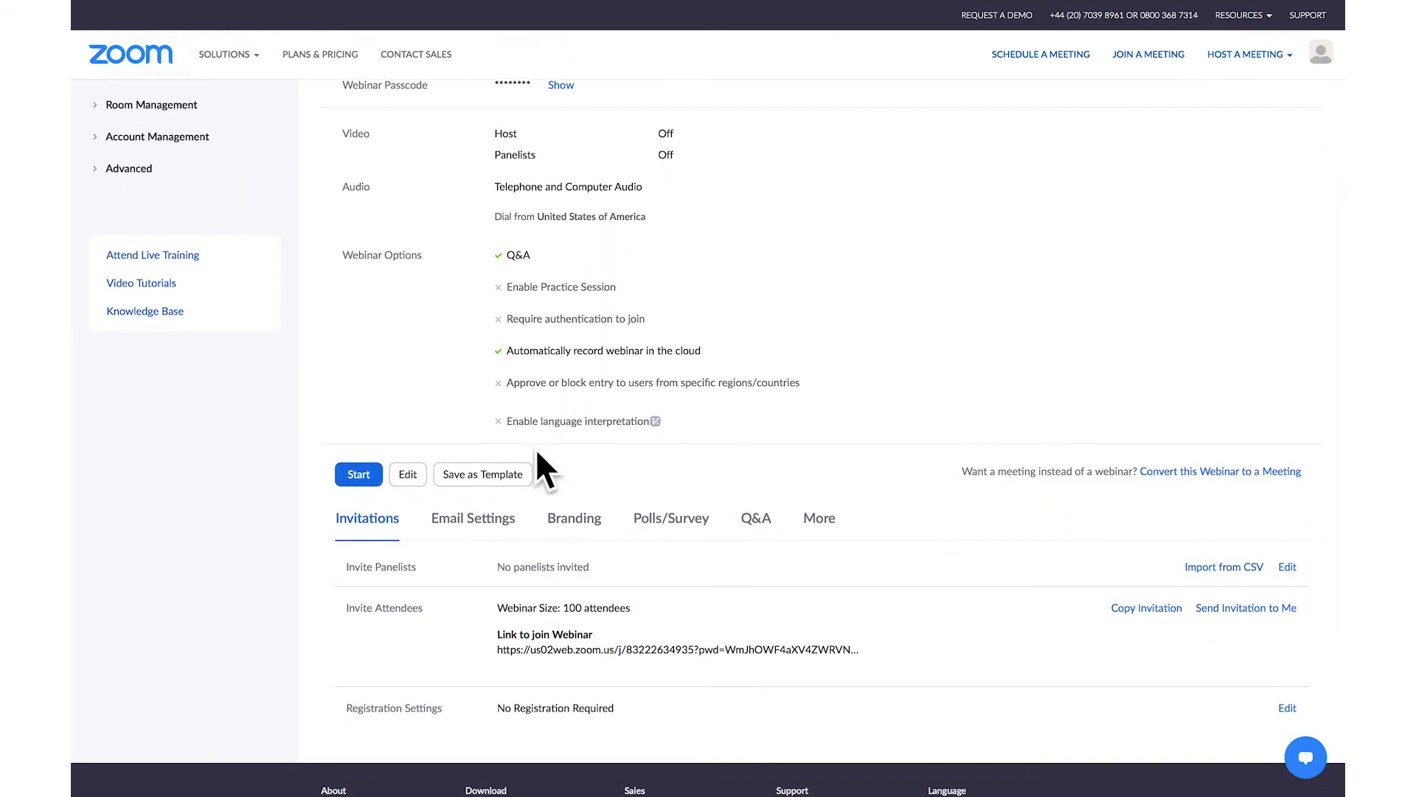
left_click(512, 511)
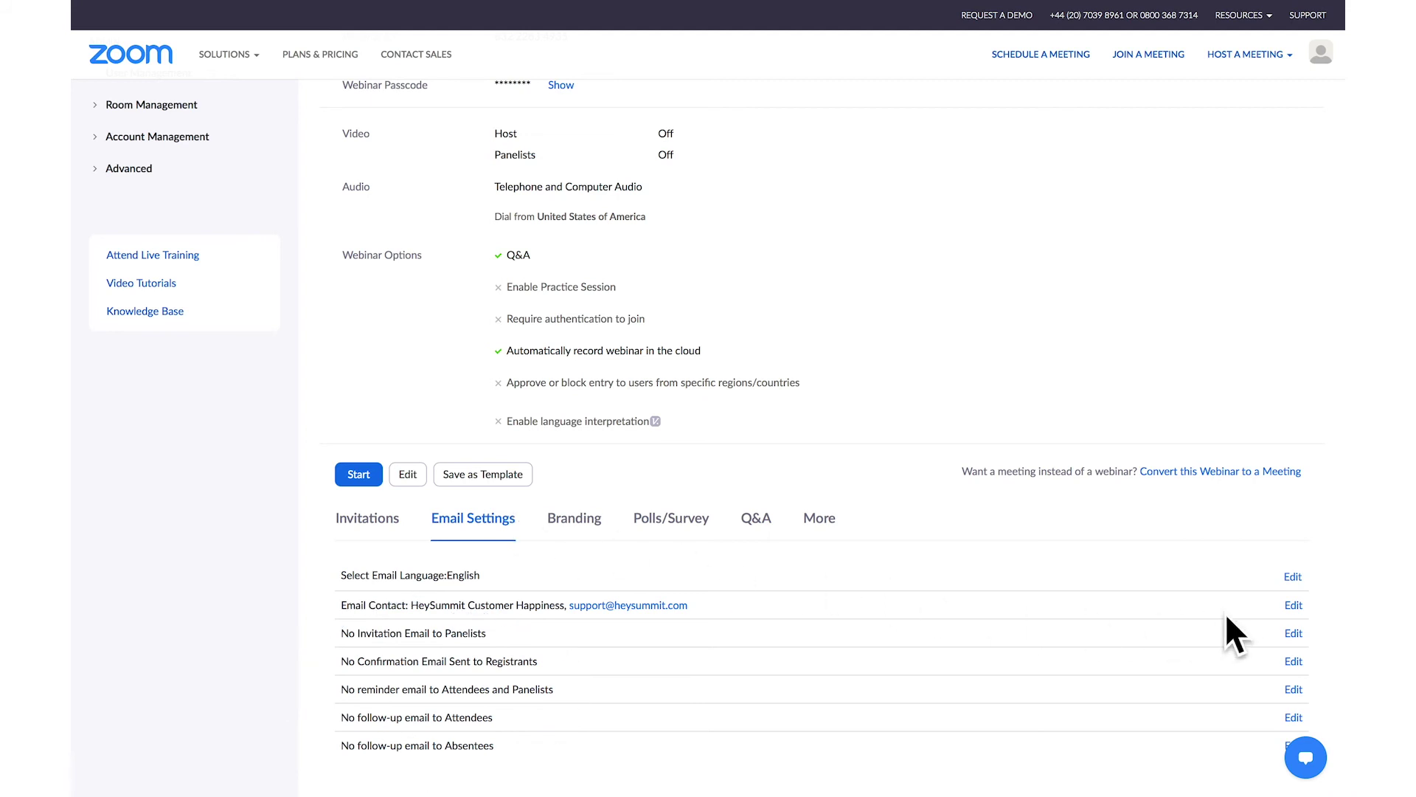
left_click(1294, 628)
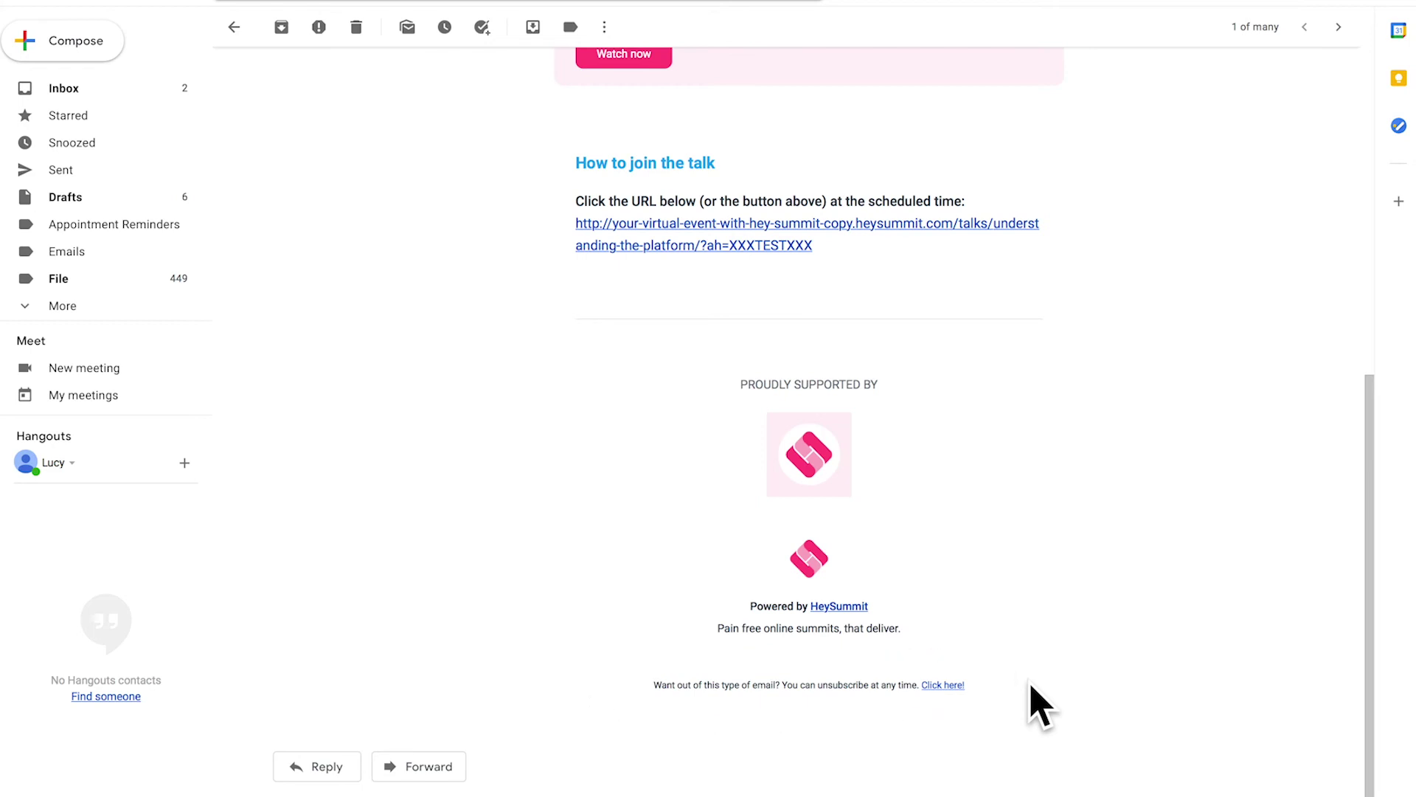
Unsubscribe from the 10-minute talk reminders via the email footer's 'Click here!' link.
left_click(945, 686)
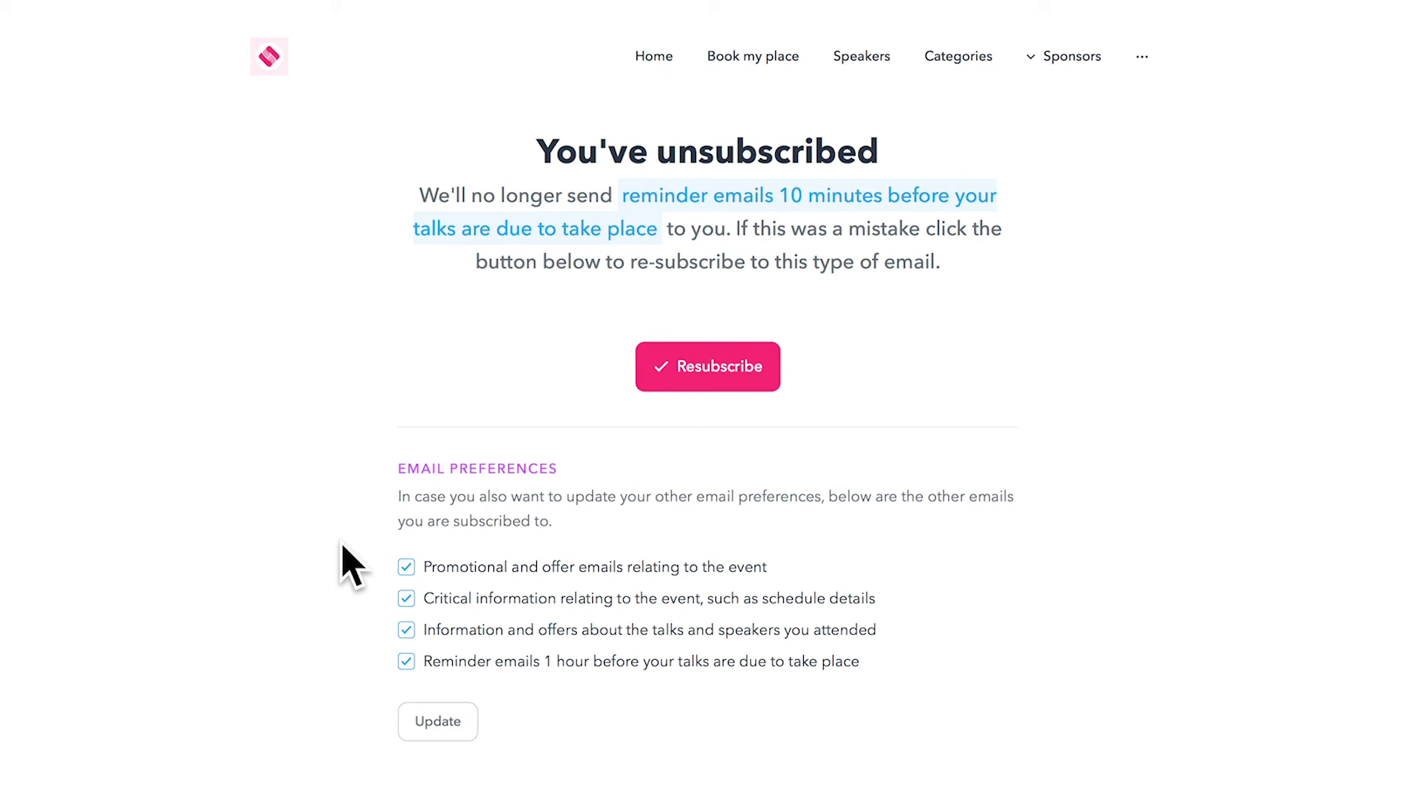
Untick offers, critical event info, talk/speaker info and 1-hour reminder emails, then update.
left_click(406, 568)
left_click(406, 598)
left_click(407, 630)
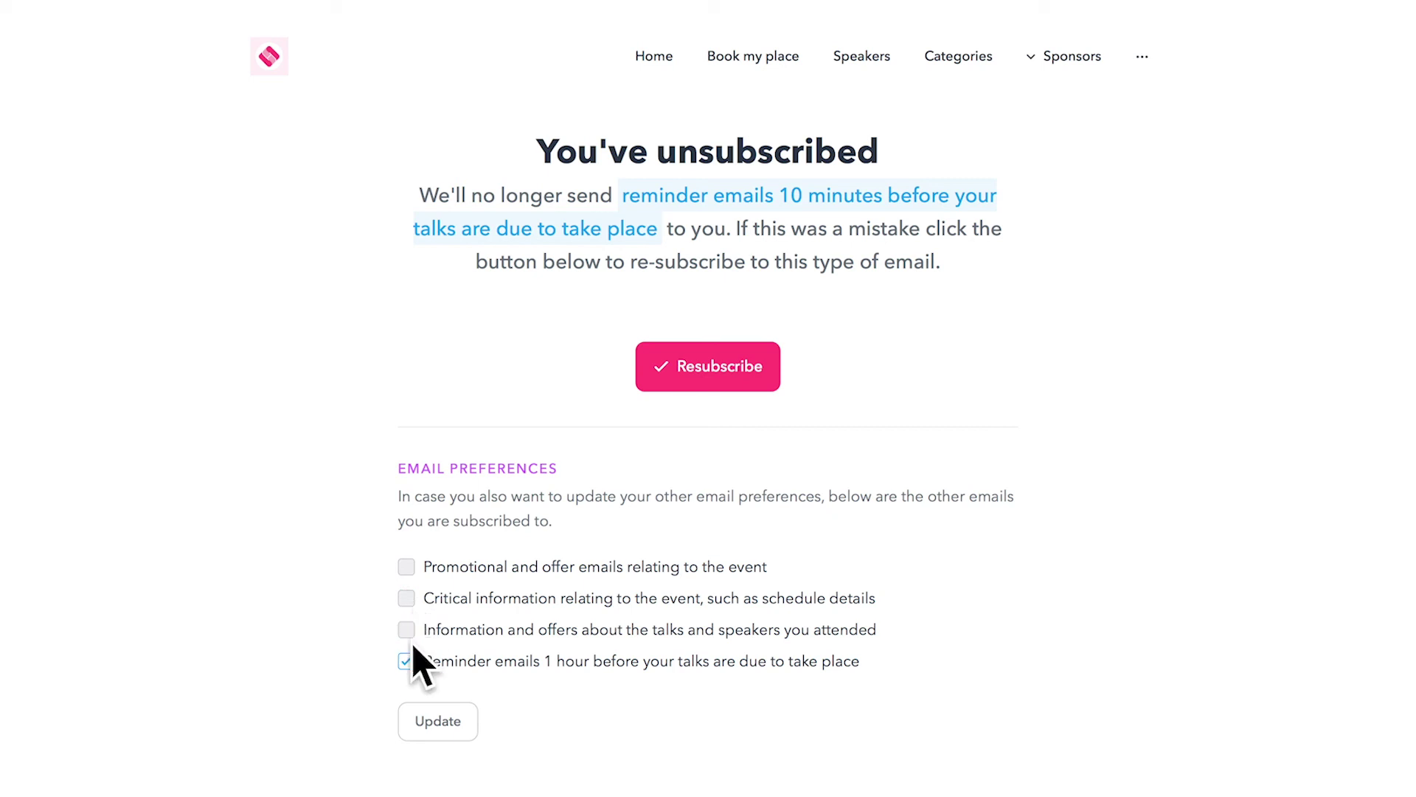
left_click(406, 661)
left_click(448, 720)
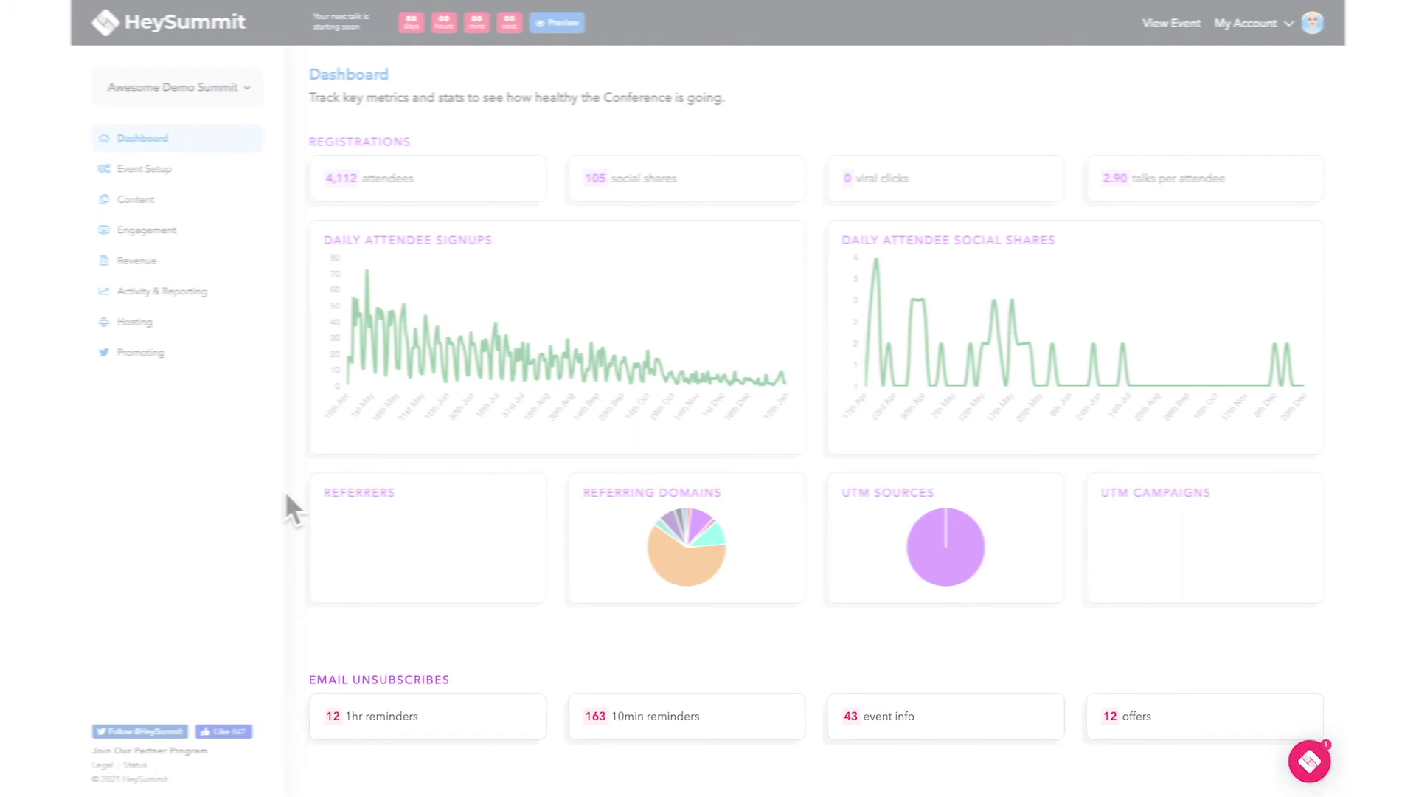
Export the attendee list under Activity & Reporting and review the CSV's subscription columns.
left_click(230, 302)
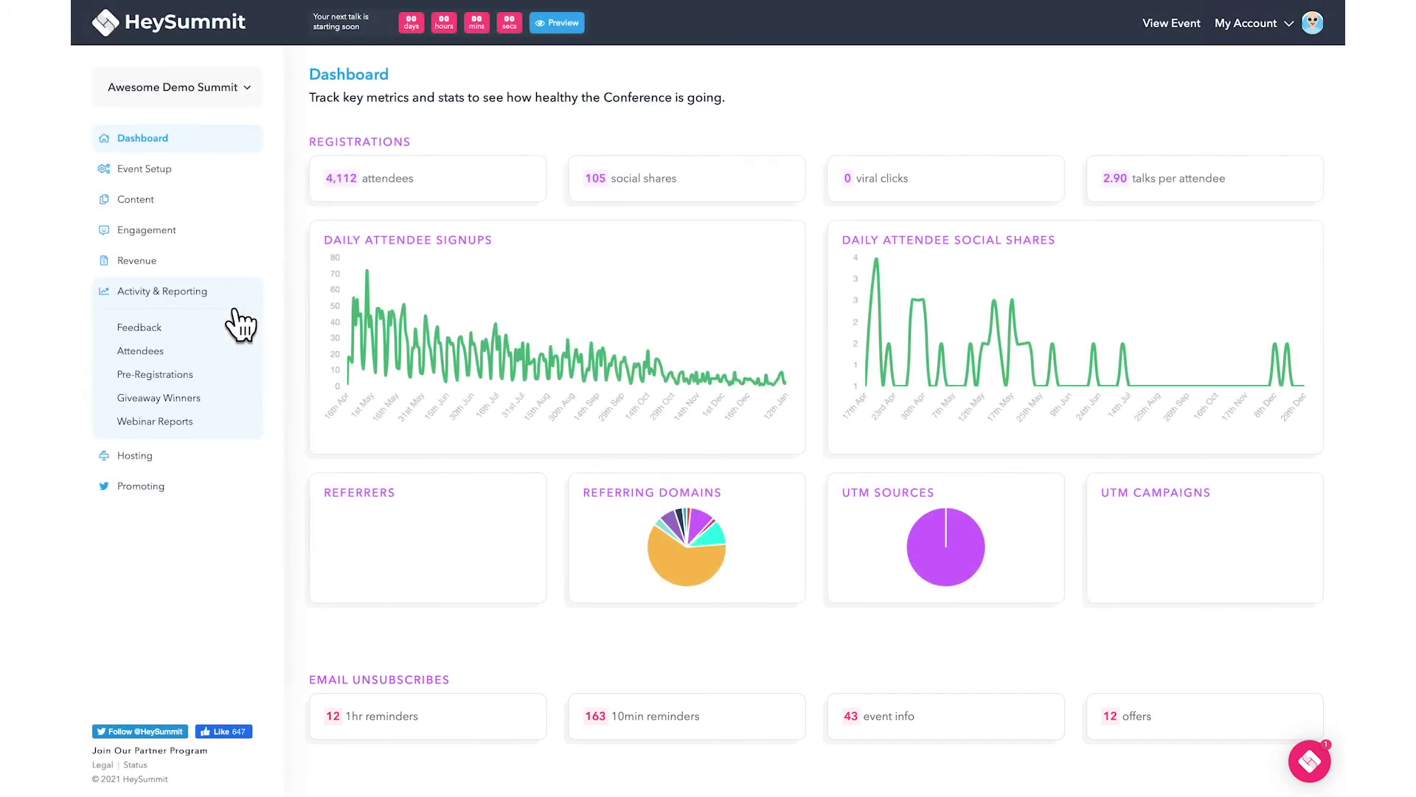
left_click(167, 352)
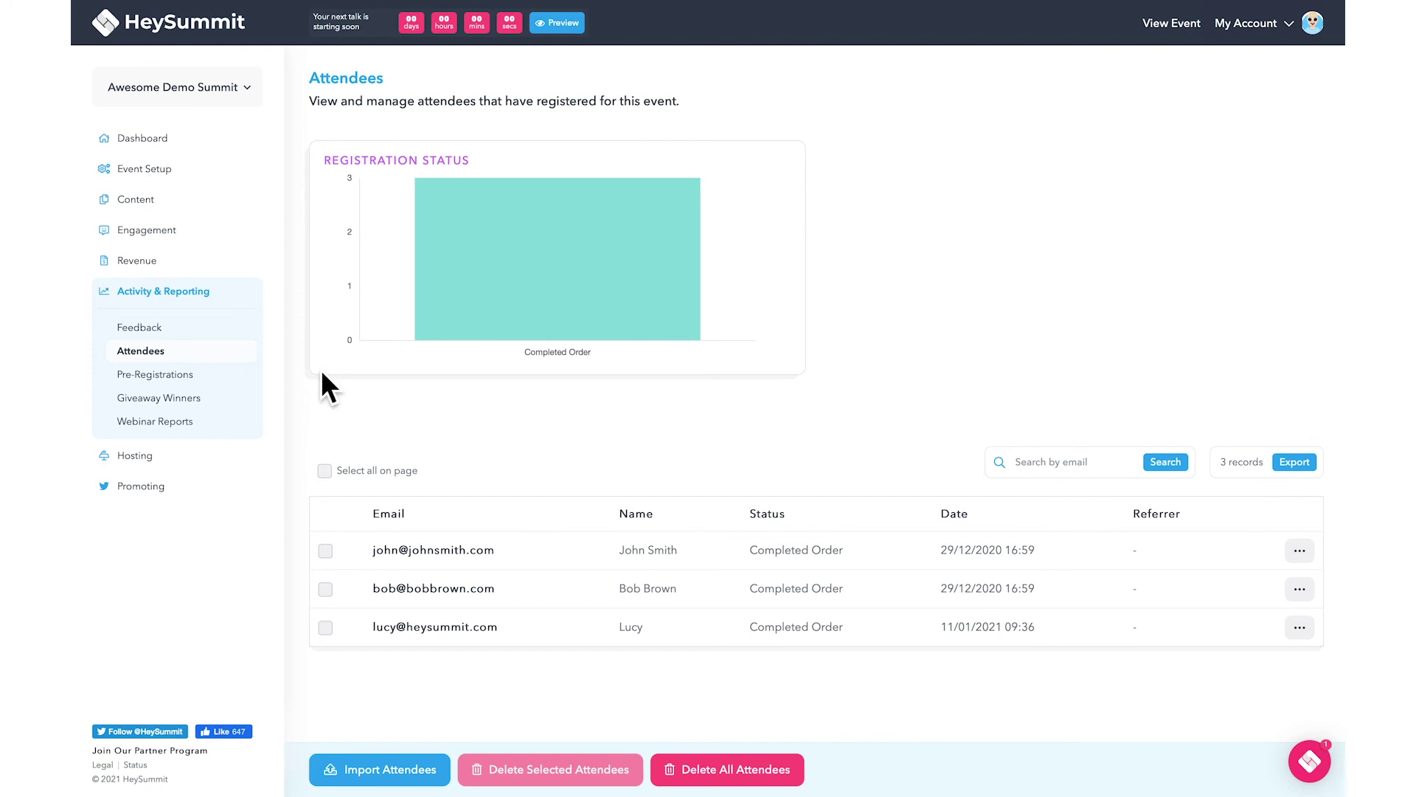
left_click(1294, 462)
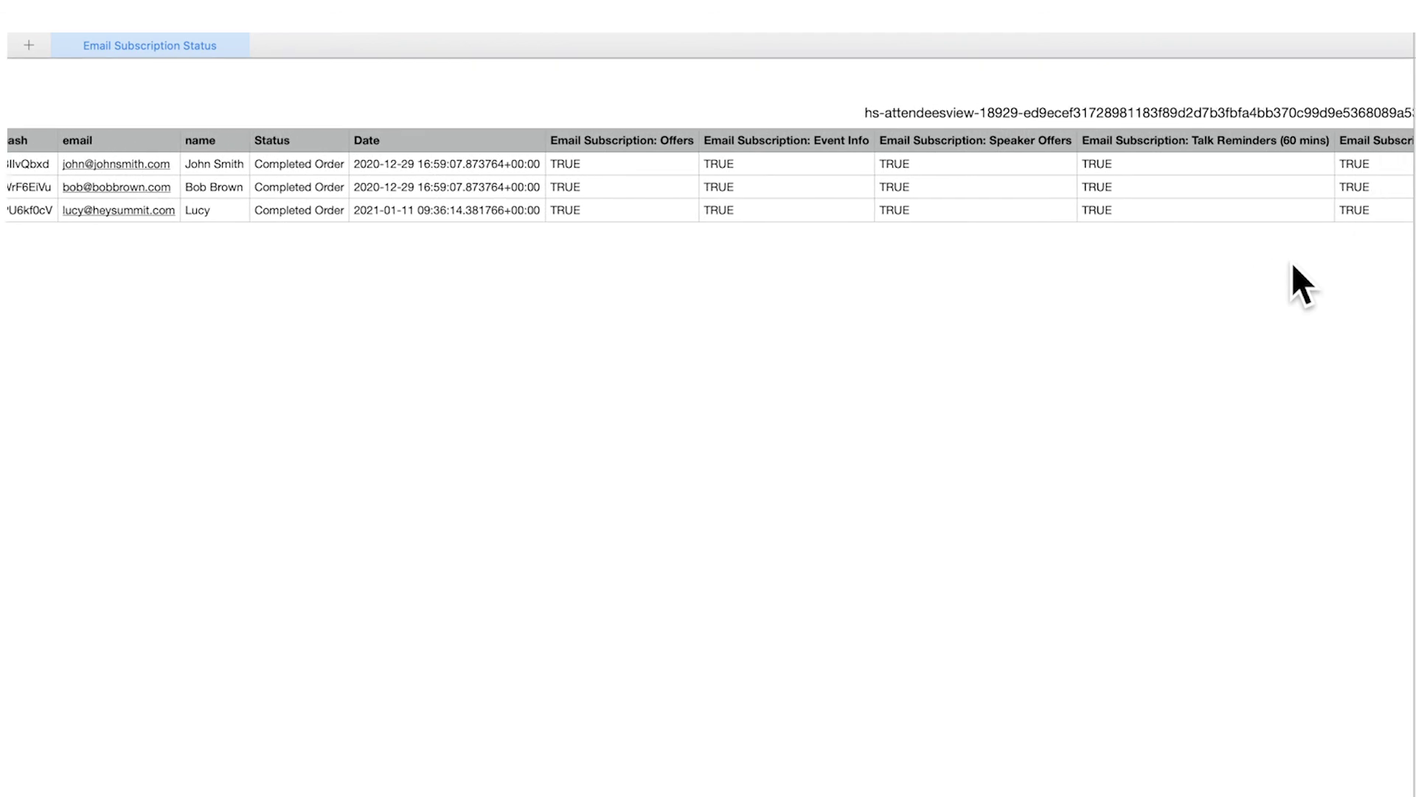
scroll(1290, 262, "right", 5)
scroll(1291, 263, "right", 5)
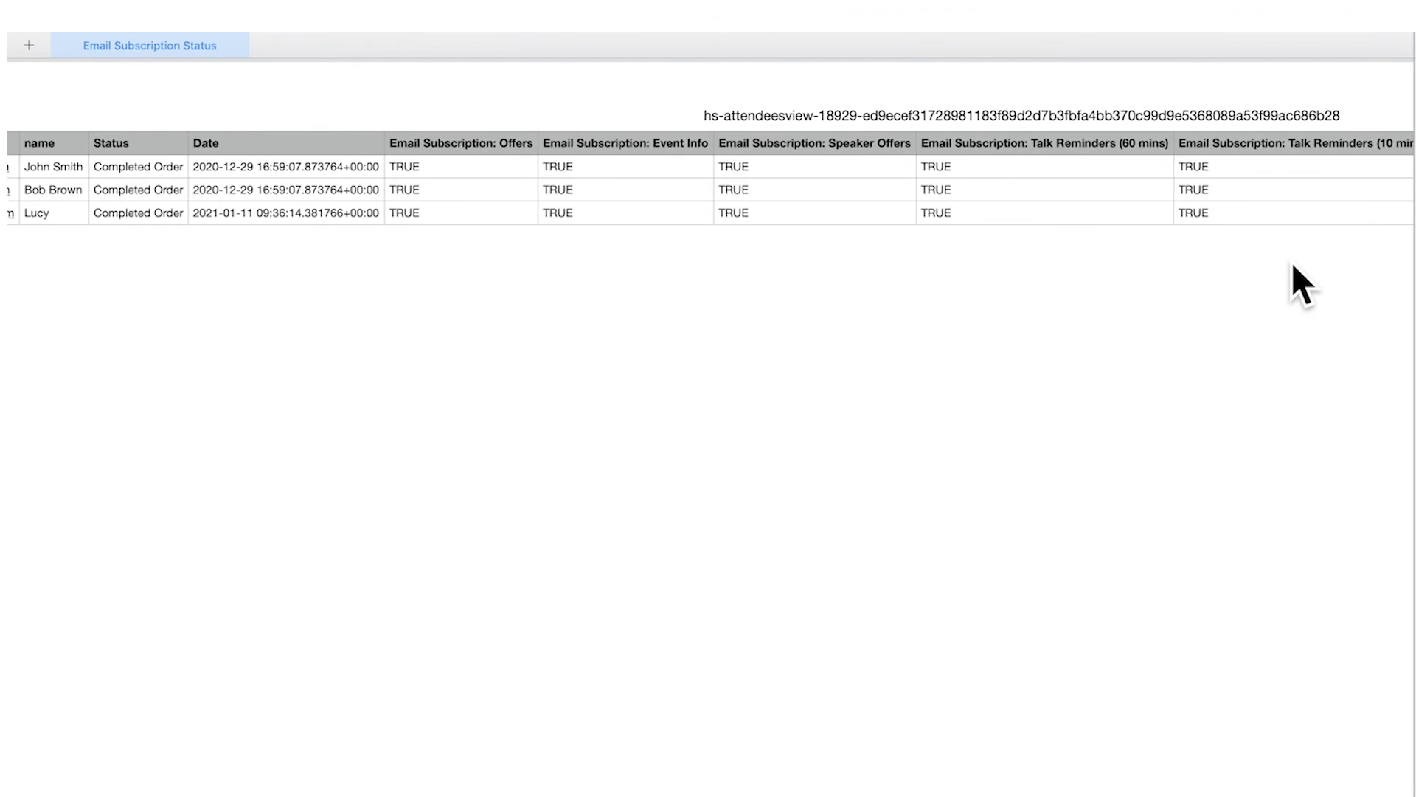
scroll(1291, 262, "right", 4)
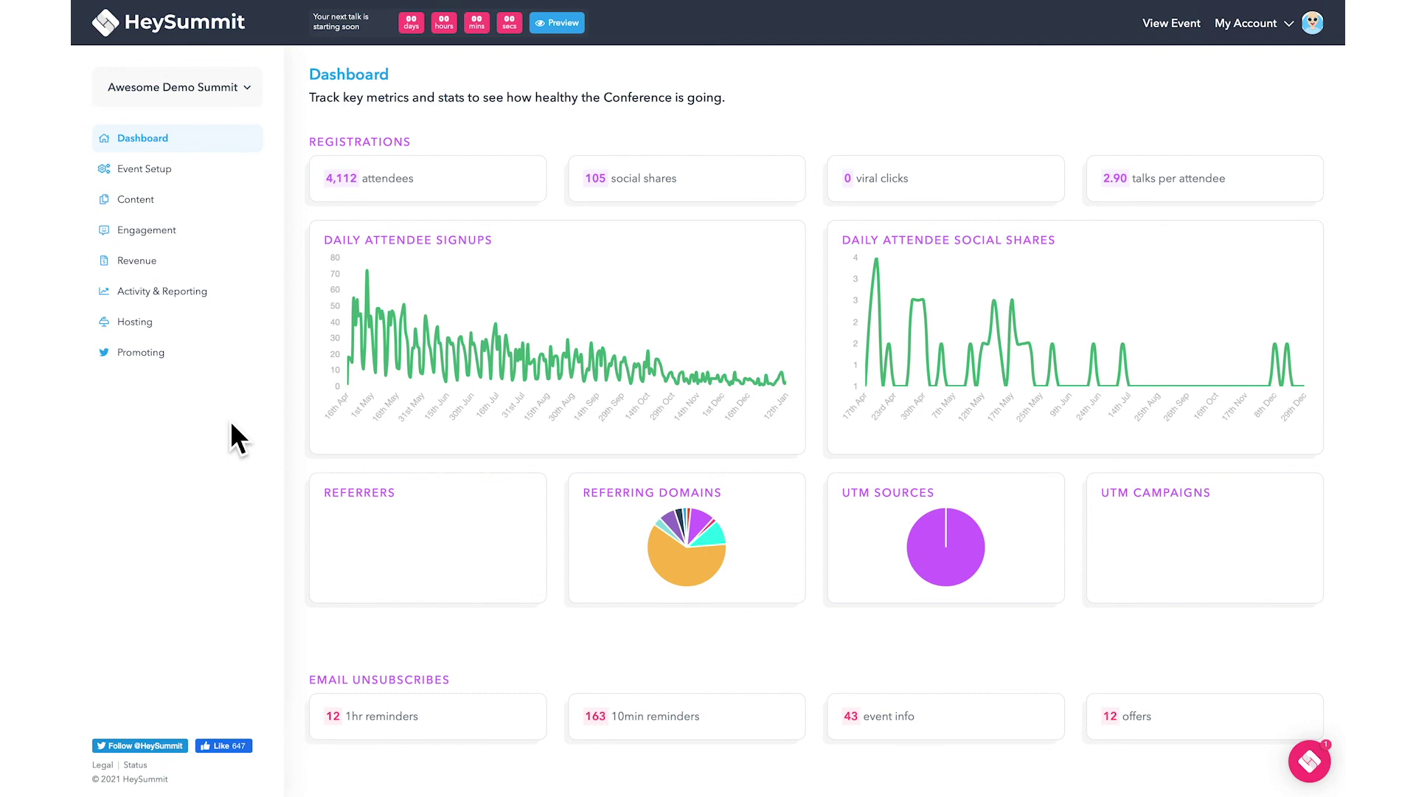
Export the attendee registrations for the Understanding the Platform talk from Content > Talks.
left_click(168, 209)
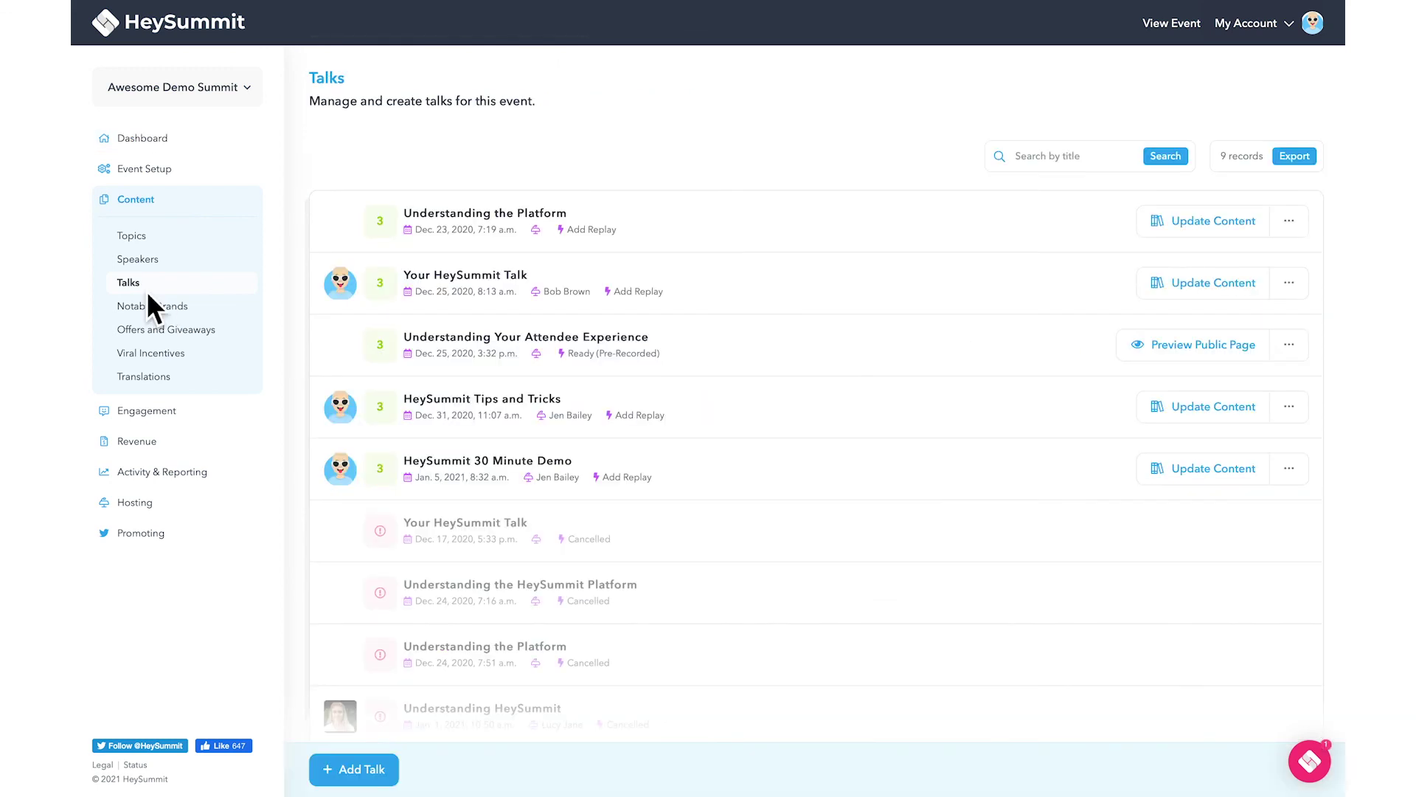
left_click(380, 223)
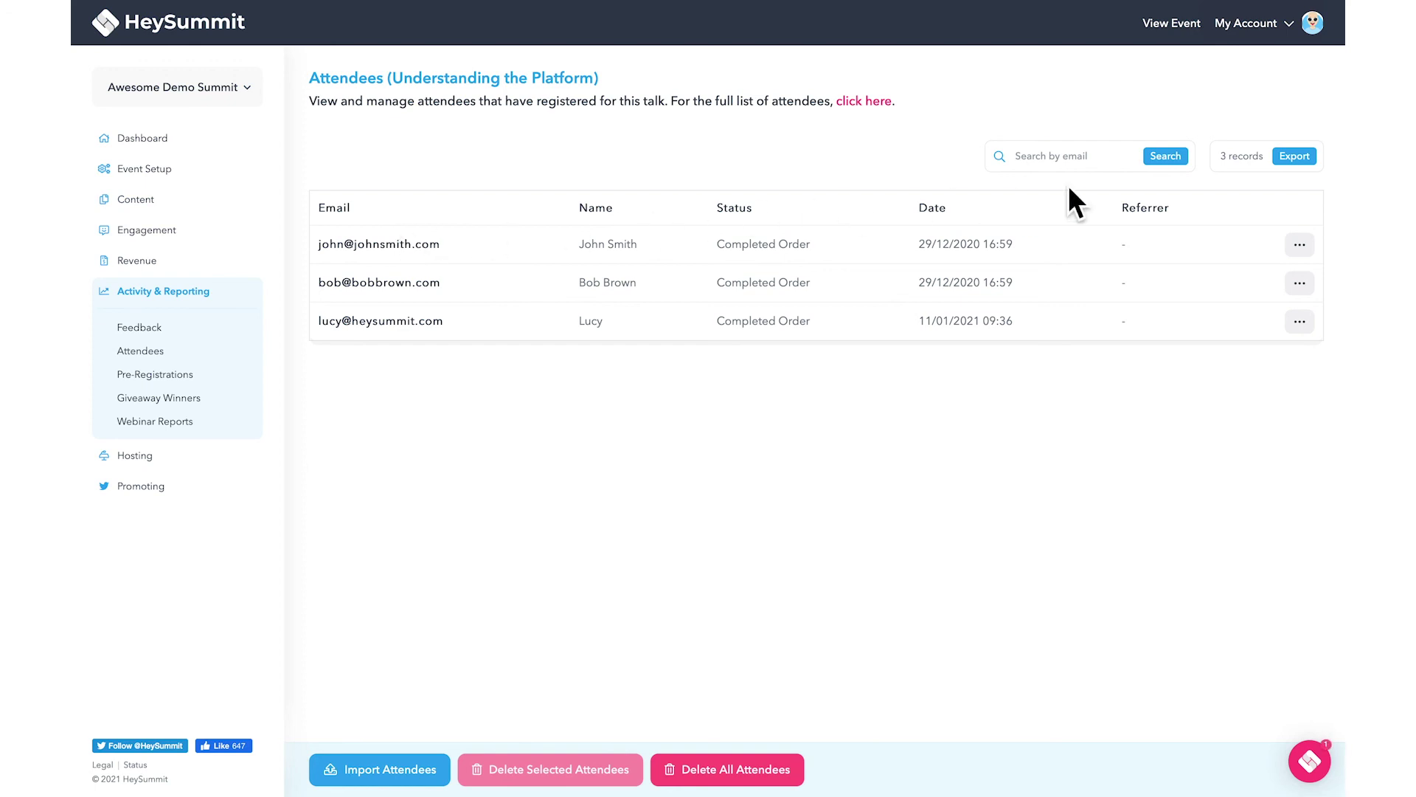
left_click(1315, 169)
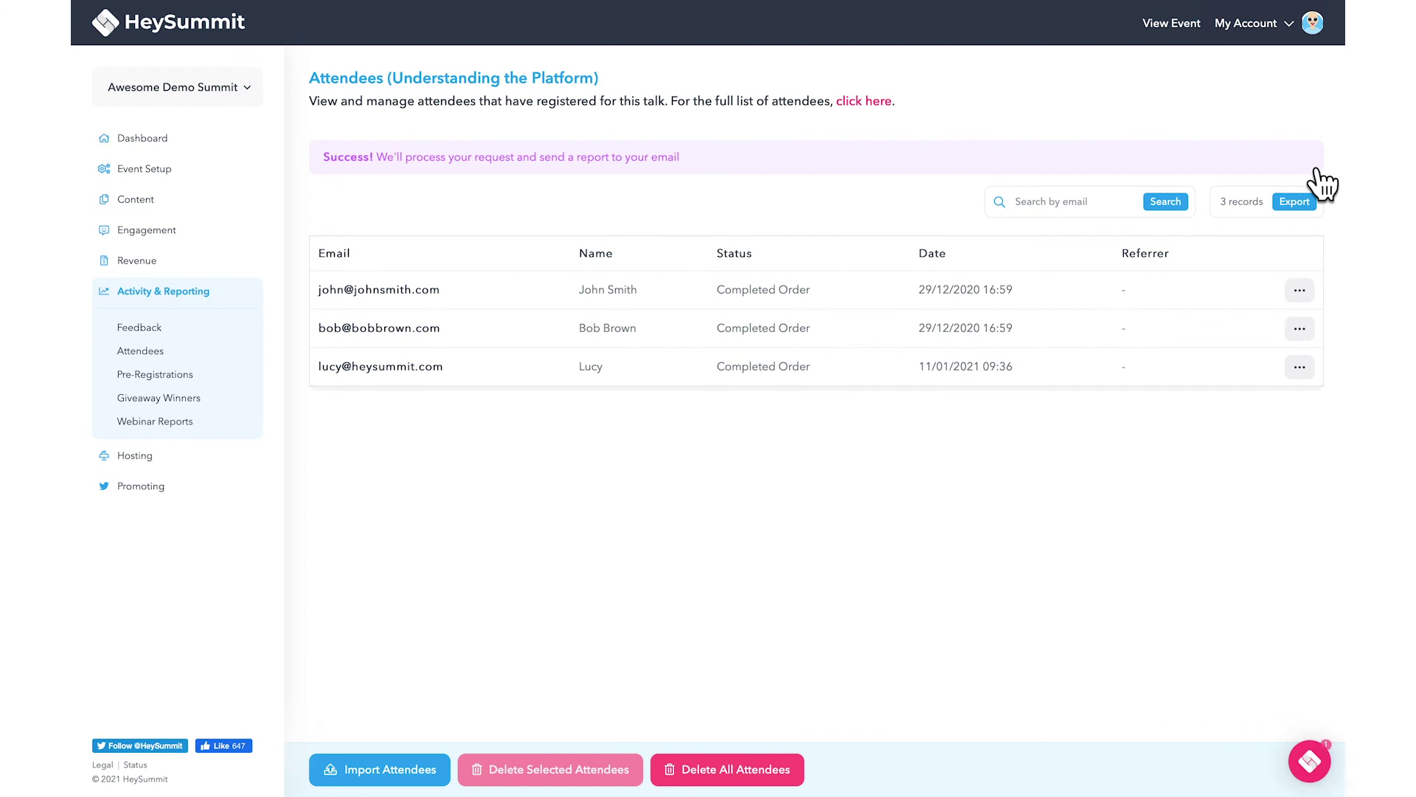